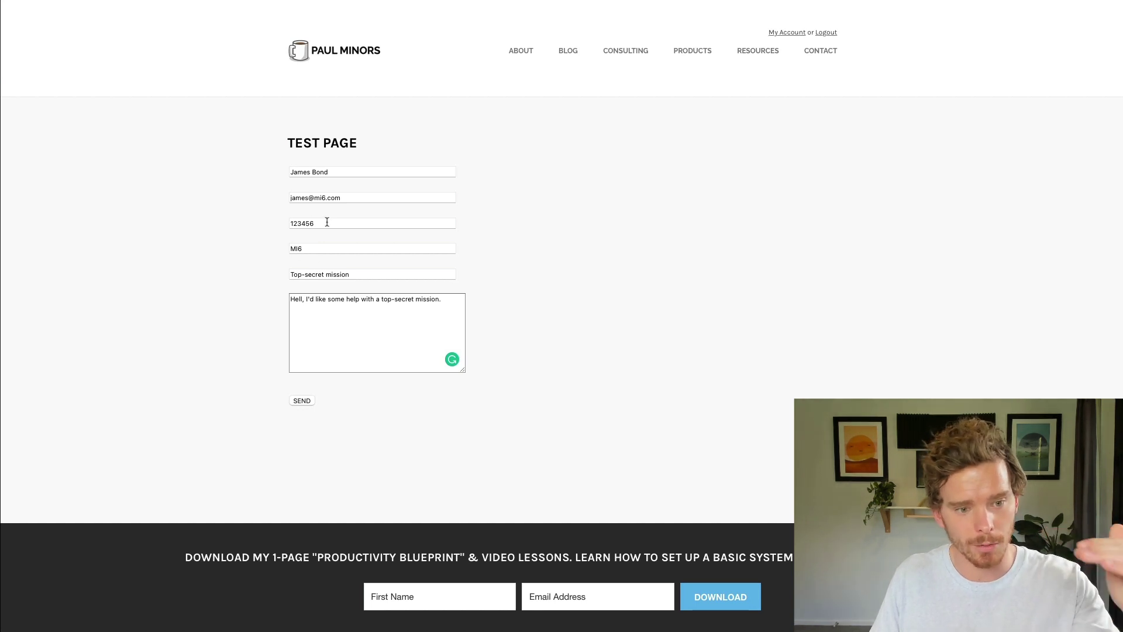
# Submit the filled-in contact form on the test page and review the Contact Form (email parser) Zap in Zapier.
pyautogui.click(306, 401)
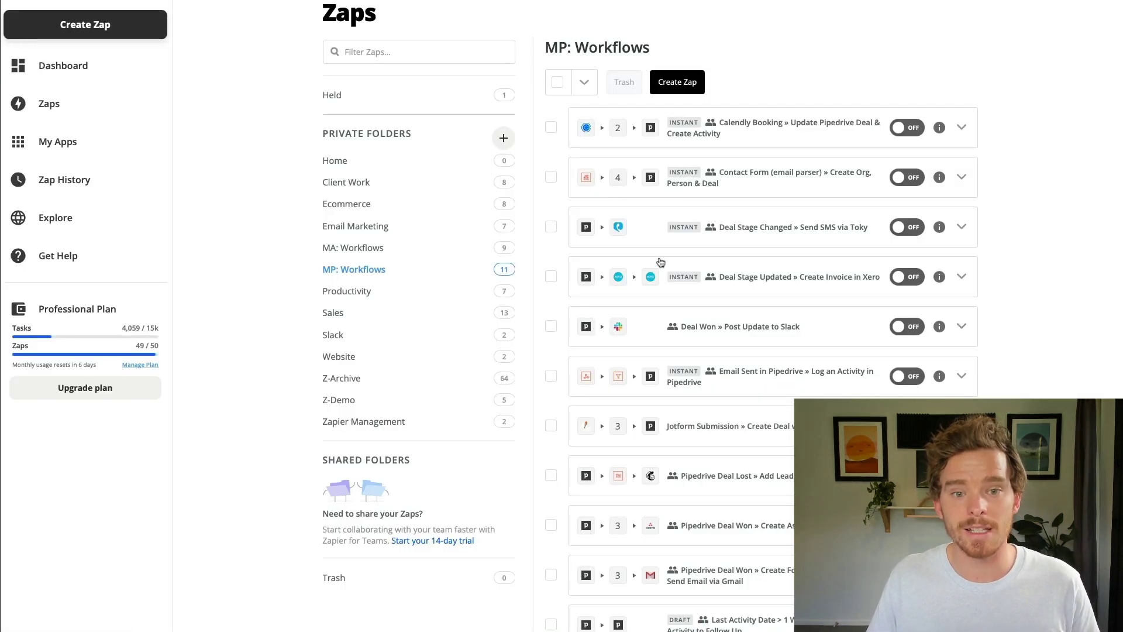
pyautogui.click(641, 269)
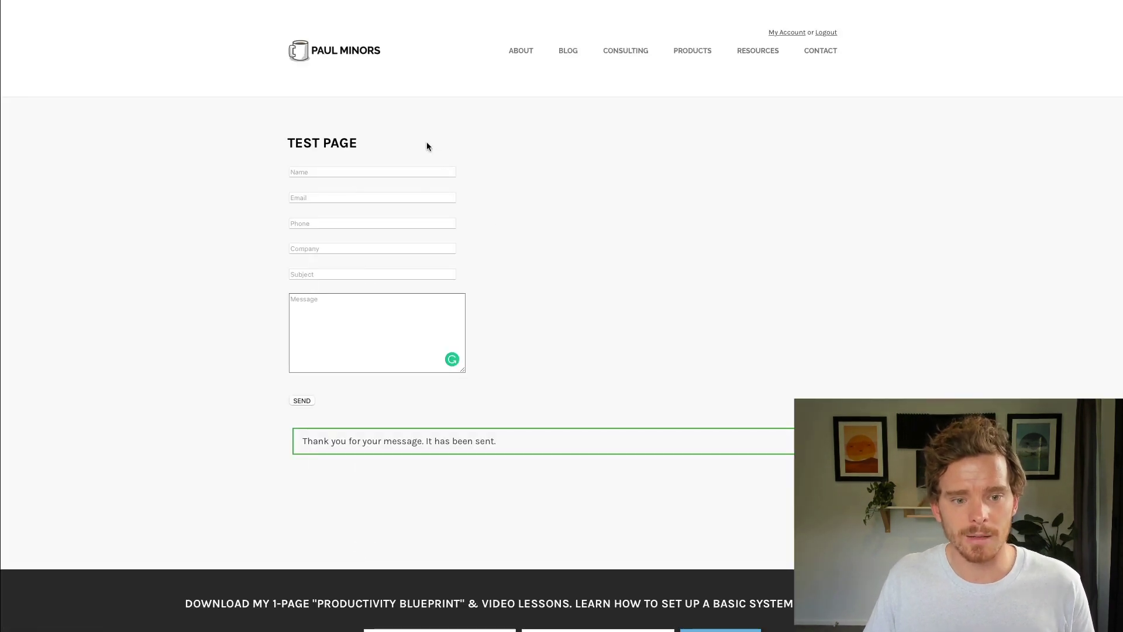
pyautogui.click(877, 2)
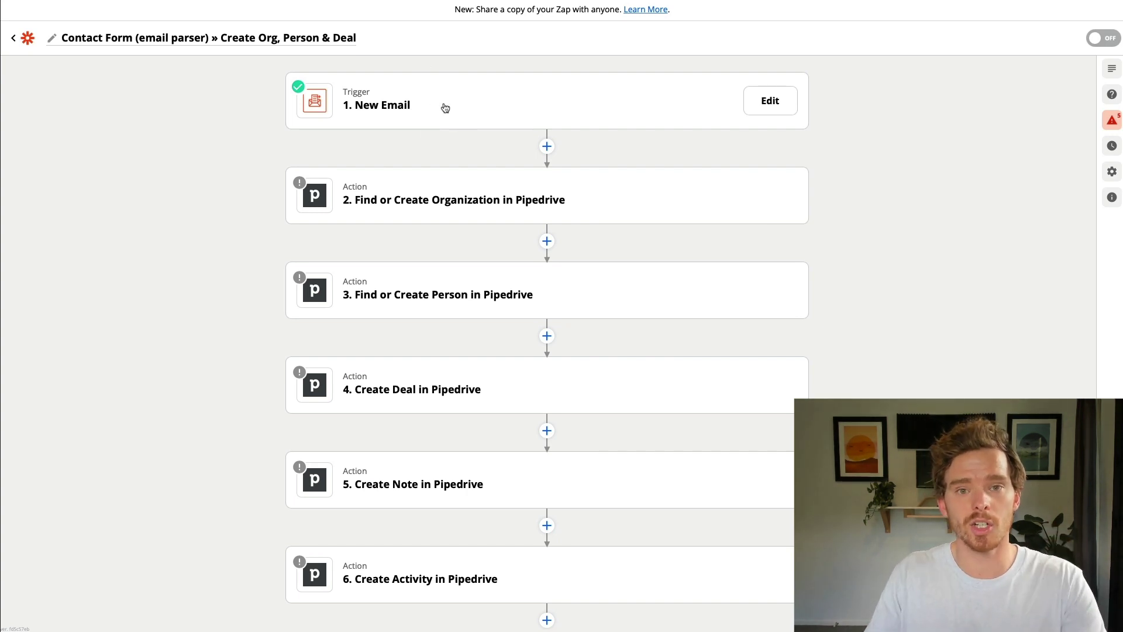
pyautogui.scroll(-1, 448, 140)
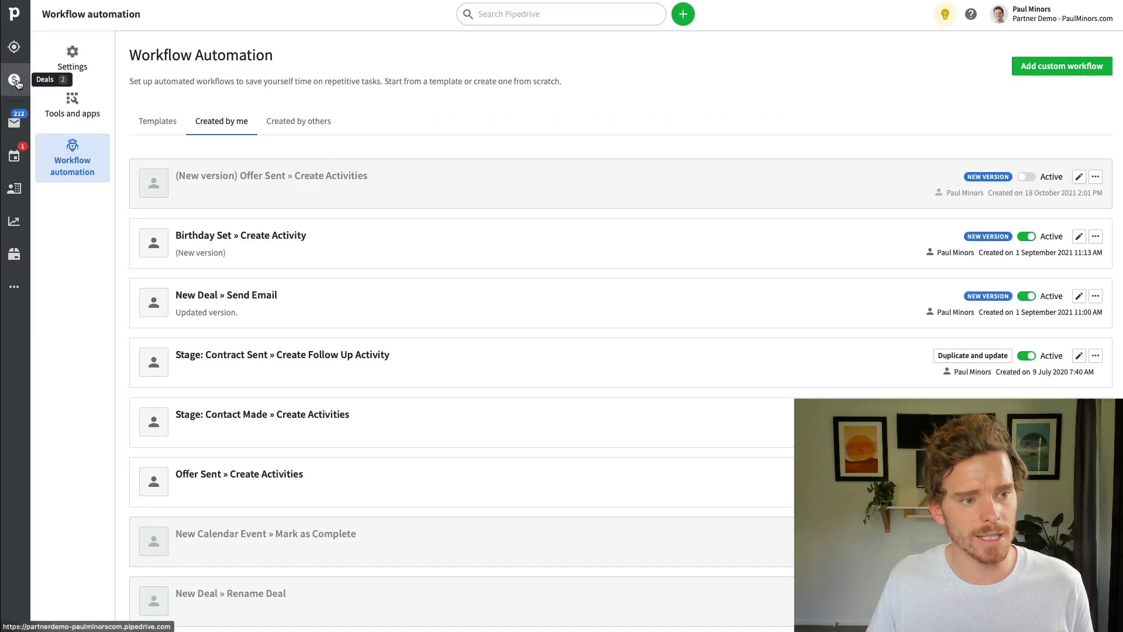
# In Pipedrive, open the MI6 website lead deal in the Contact Made stage and review its details, message note and contact information.
pyautogui.click(14, 79)
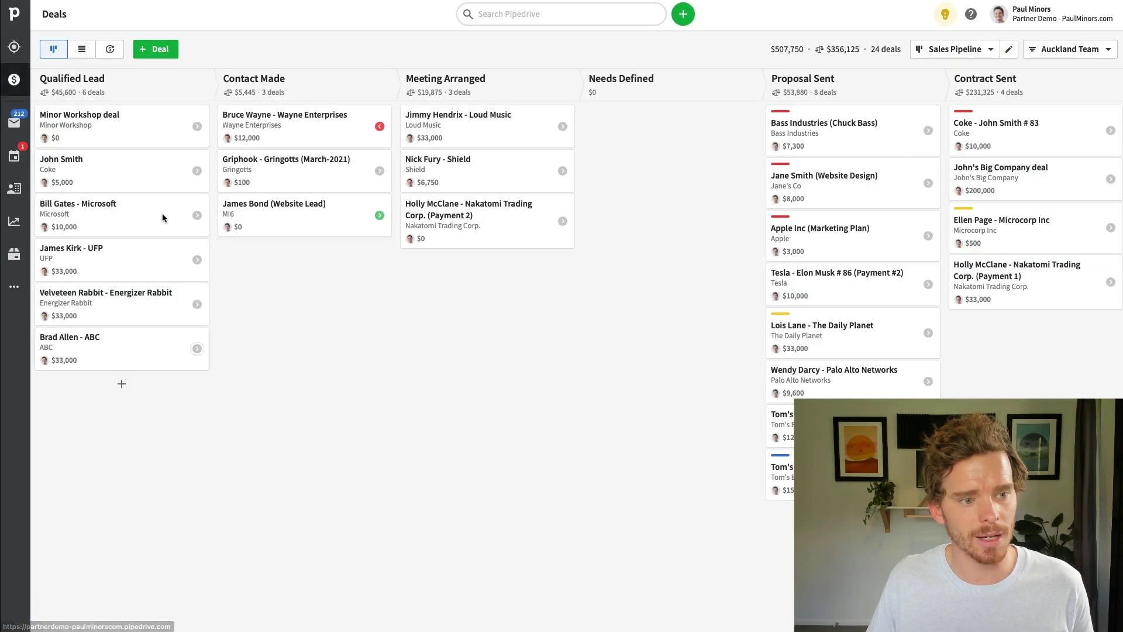
pyautogui.click(369, 226)
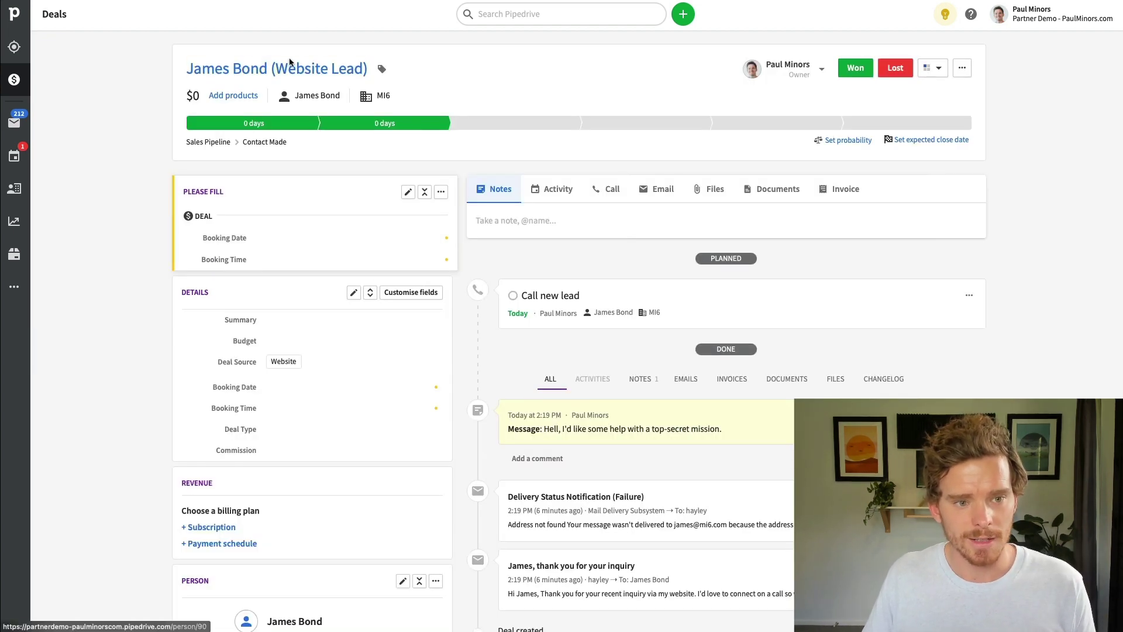
pyautogui.scroll(-2, 363, 143)
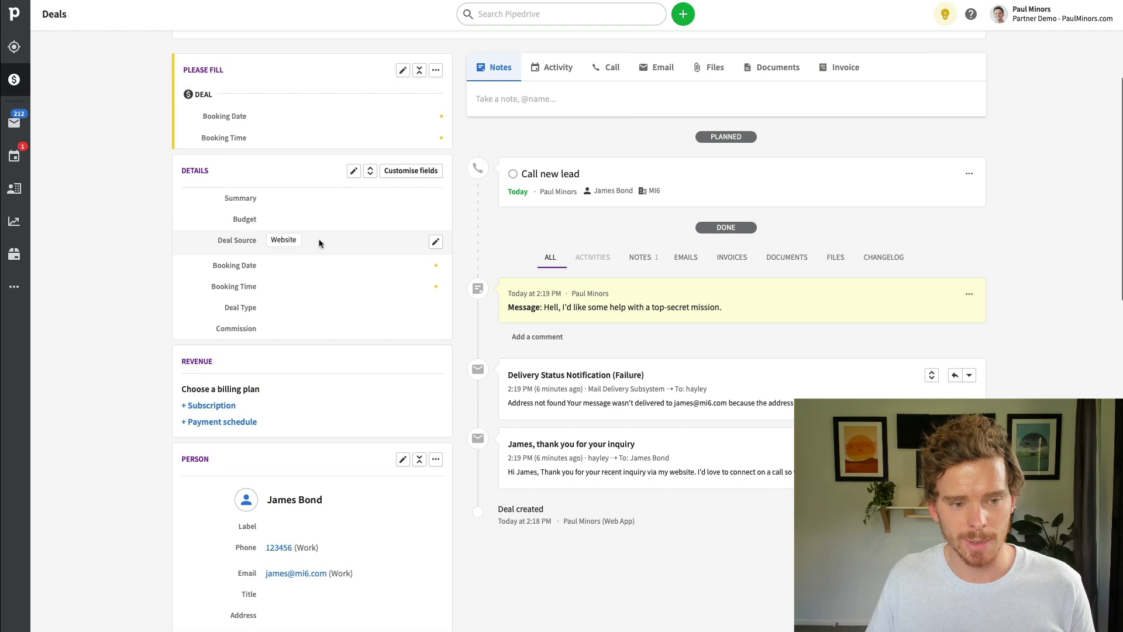
pyautogui.scroll(-1, 387, 255)
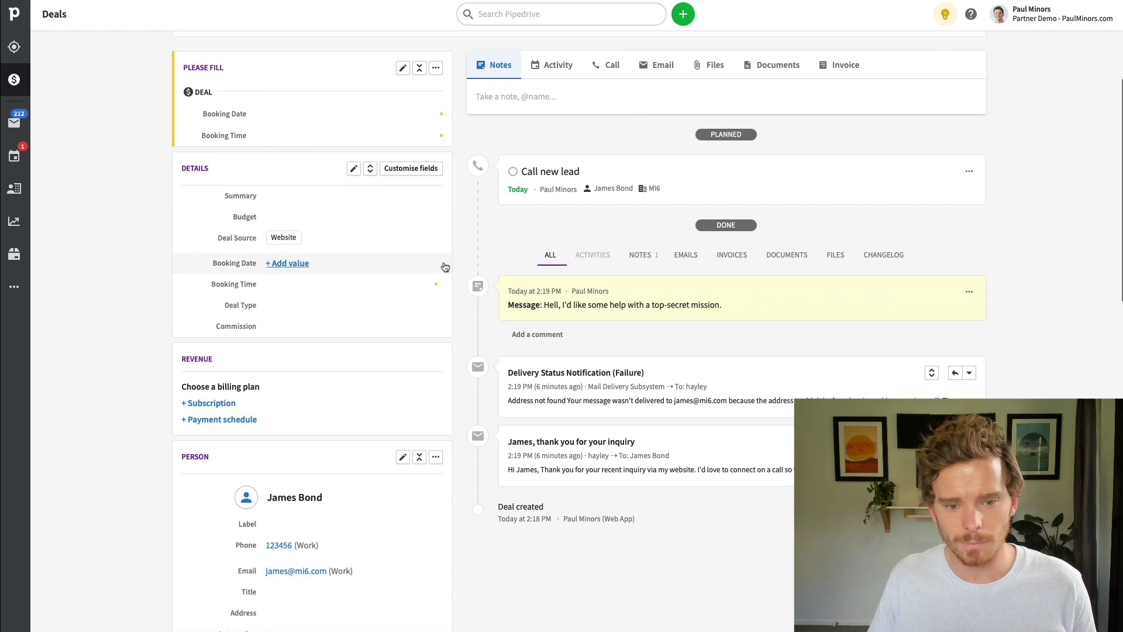
pyautogui.moveTo(510, 305); pyautogui.dragTo(735, 304)
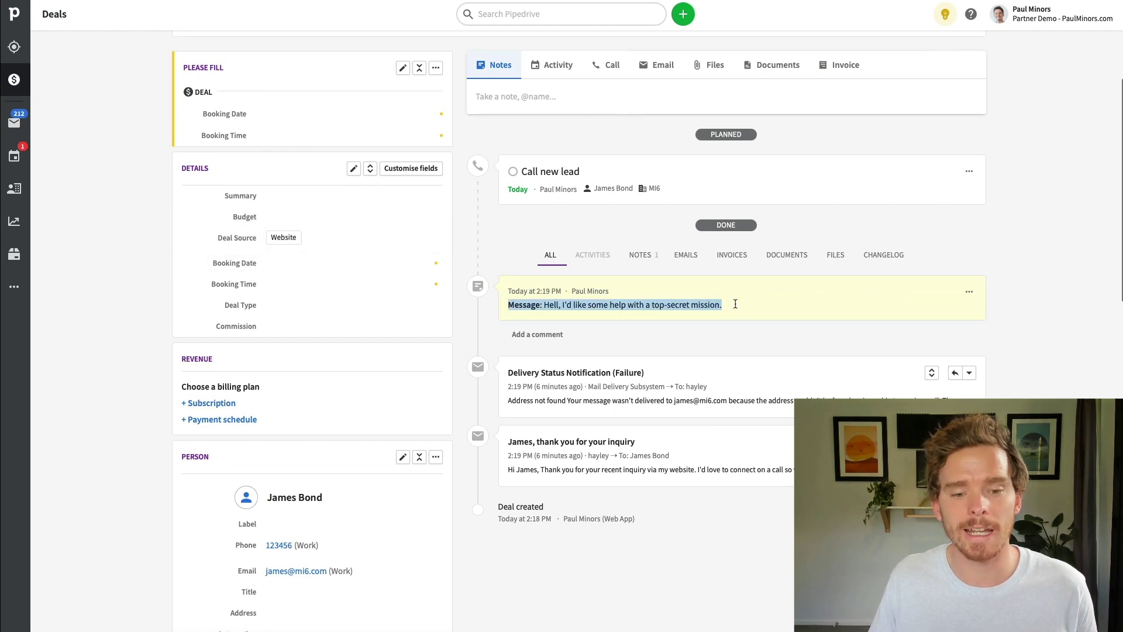
pyautogui.scroll(-3, 529, 418)
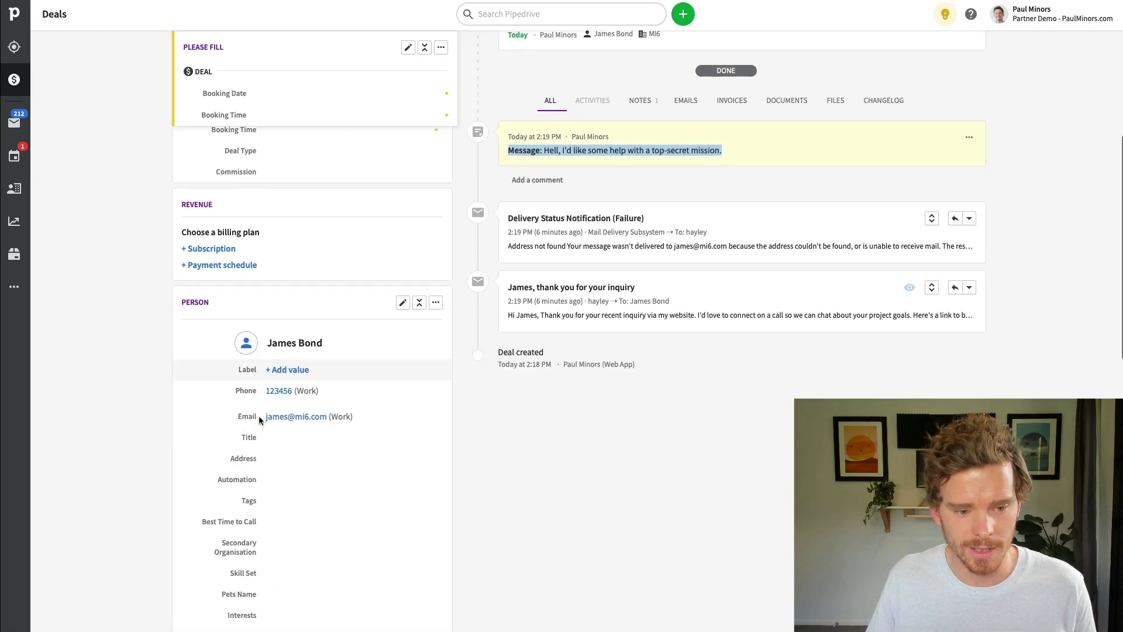
pyautogui.scroll(4, 331, 323)
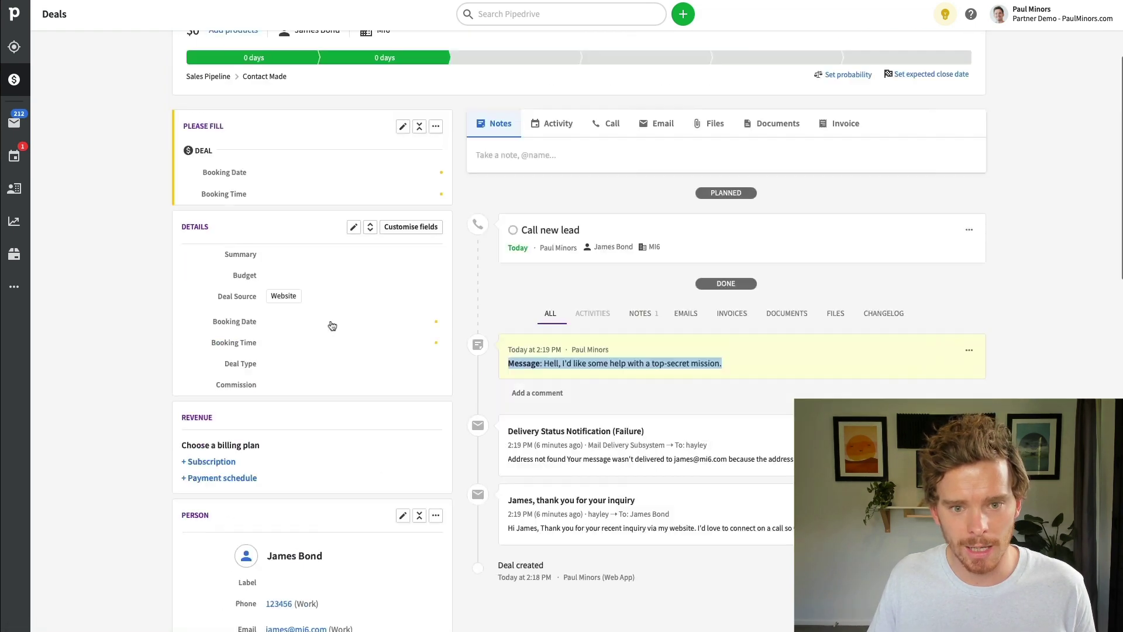
pyautogui.scroll(1, 331, 325)
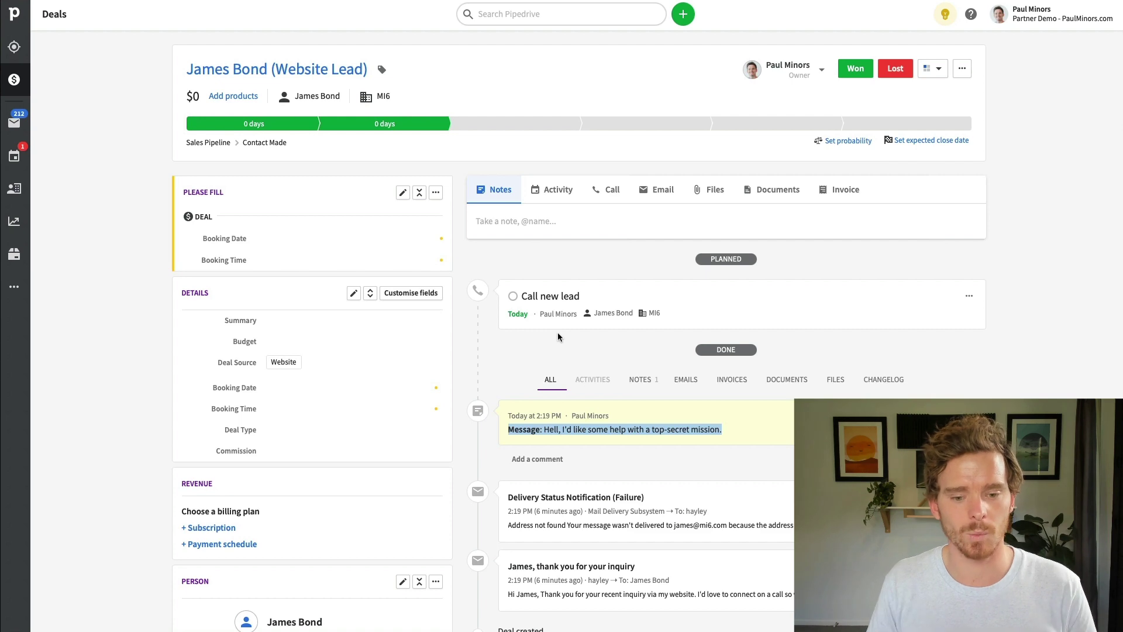
pyautogui.scroll(-5, 556, 331)
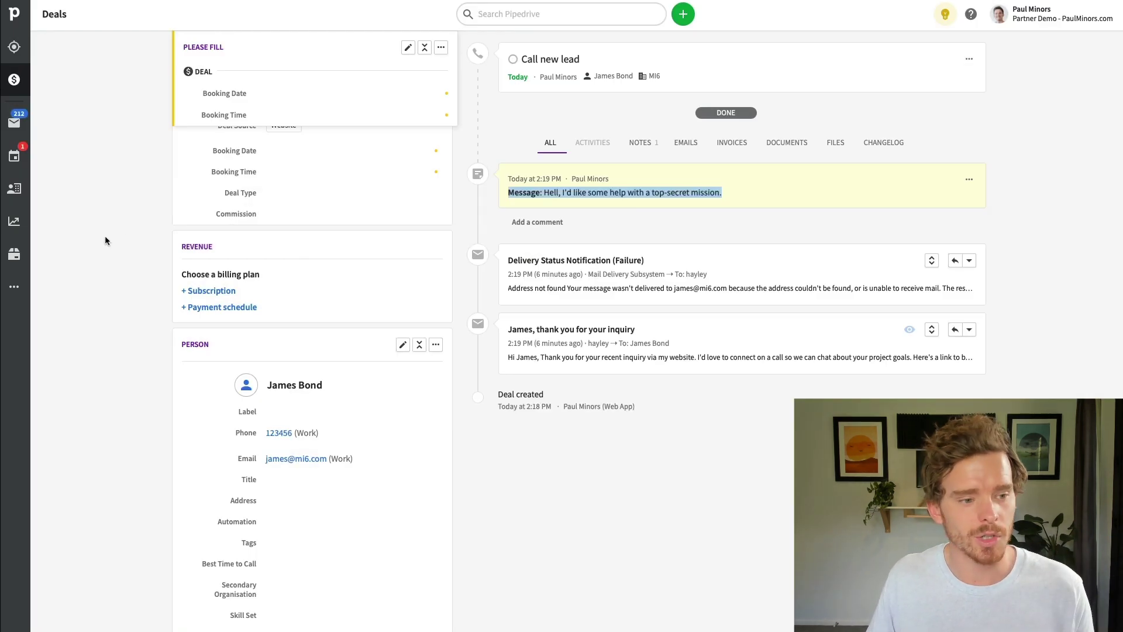
# Open the New Deal » Send Email workflow automation and view its Deal Source condition.
pyautogui.click(14, 286)
pyautogui.click(115, 42)
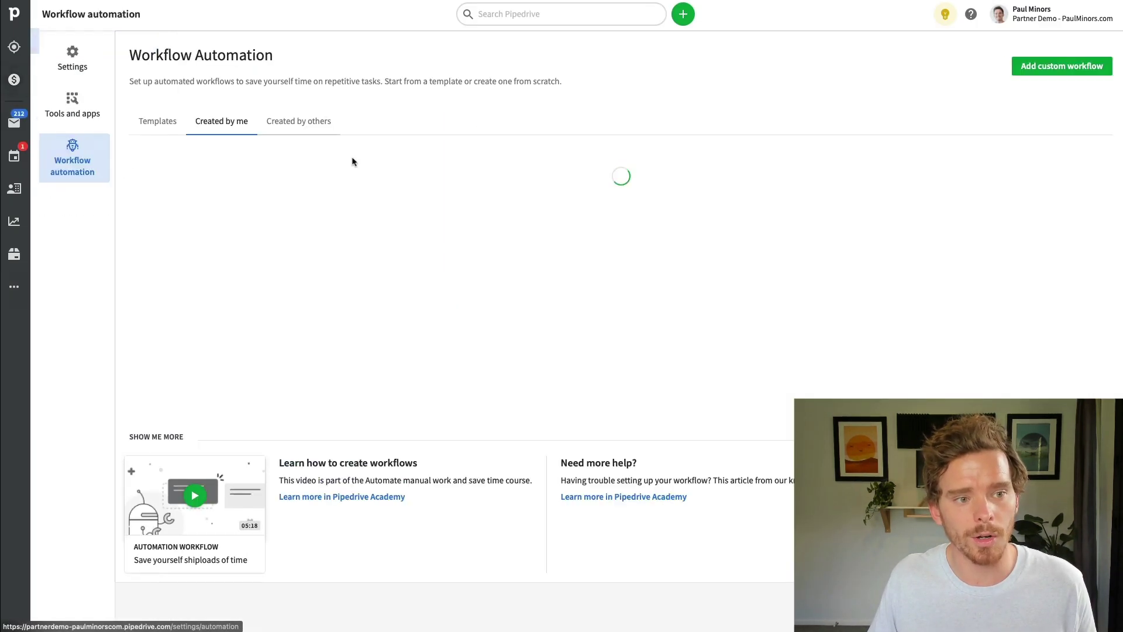
pyautogui.scroll(-2, 304, 251)
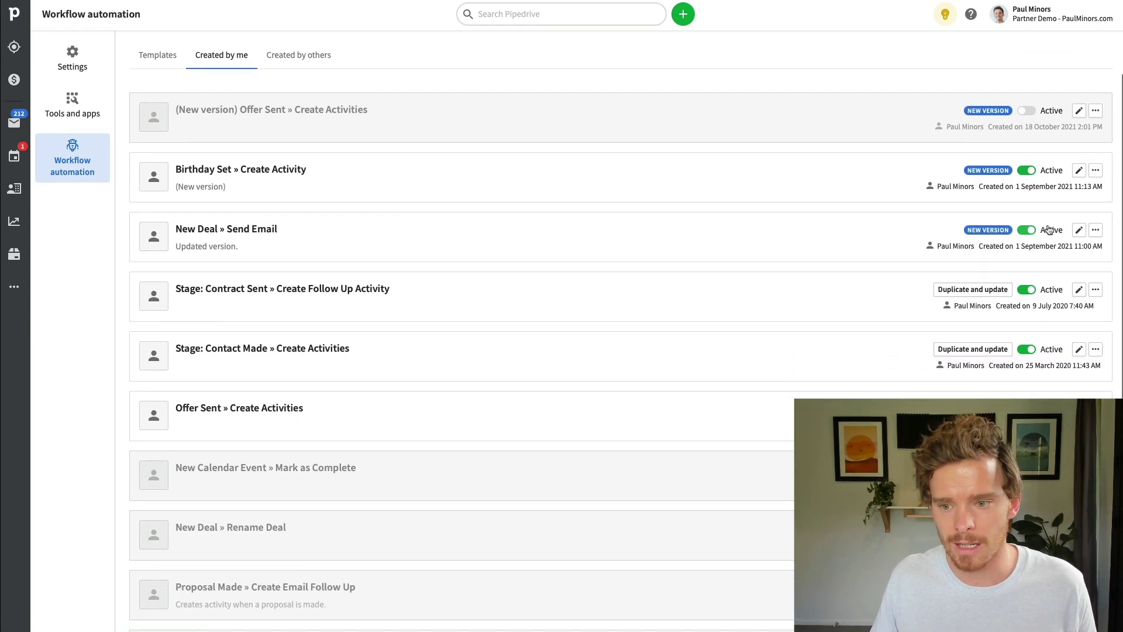
pyautogui.click(1079, 230)
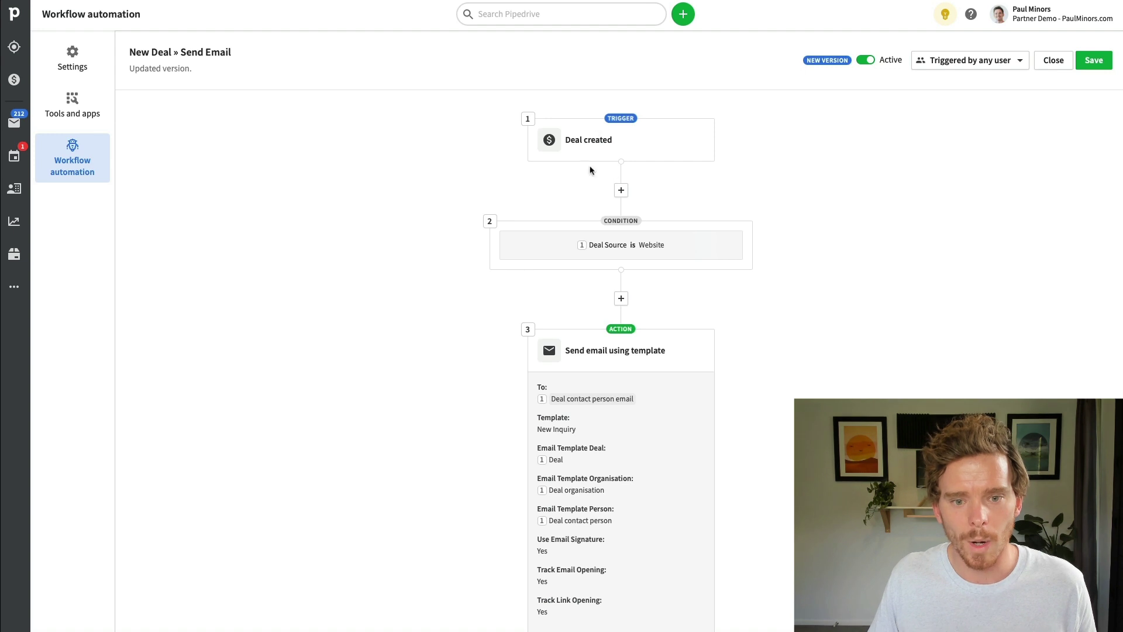
pyautogui.click(656, 264)
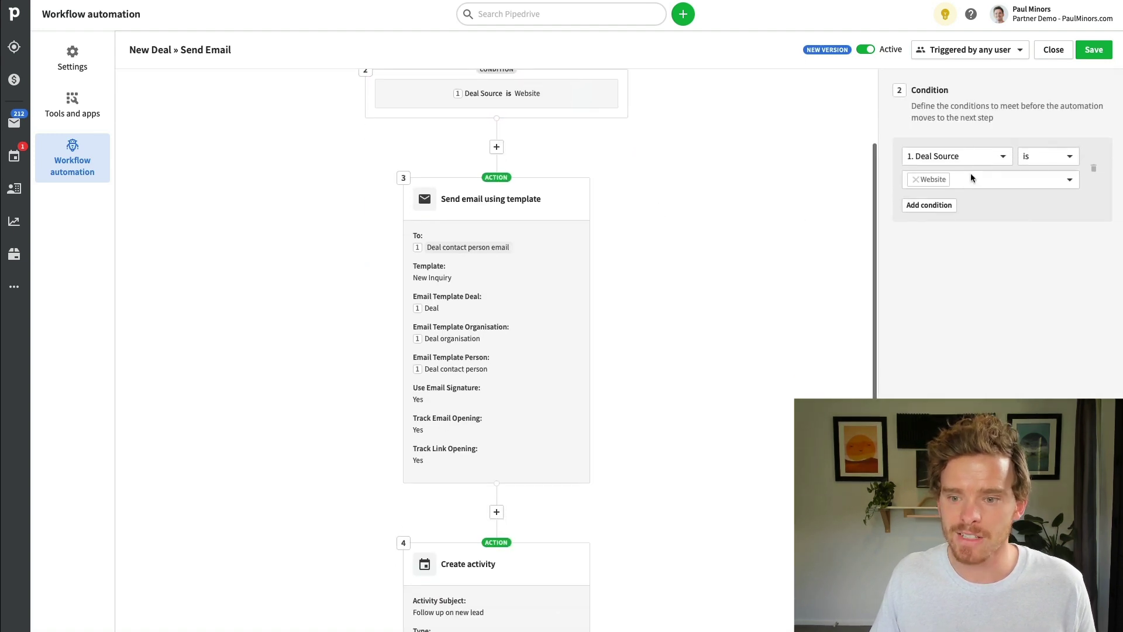
# Inspect the template setting of the workflow's Send email using template action and close the workflow.
pyautogui.click(529, 258)
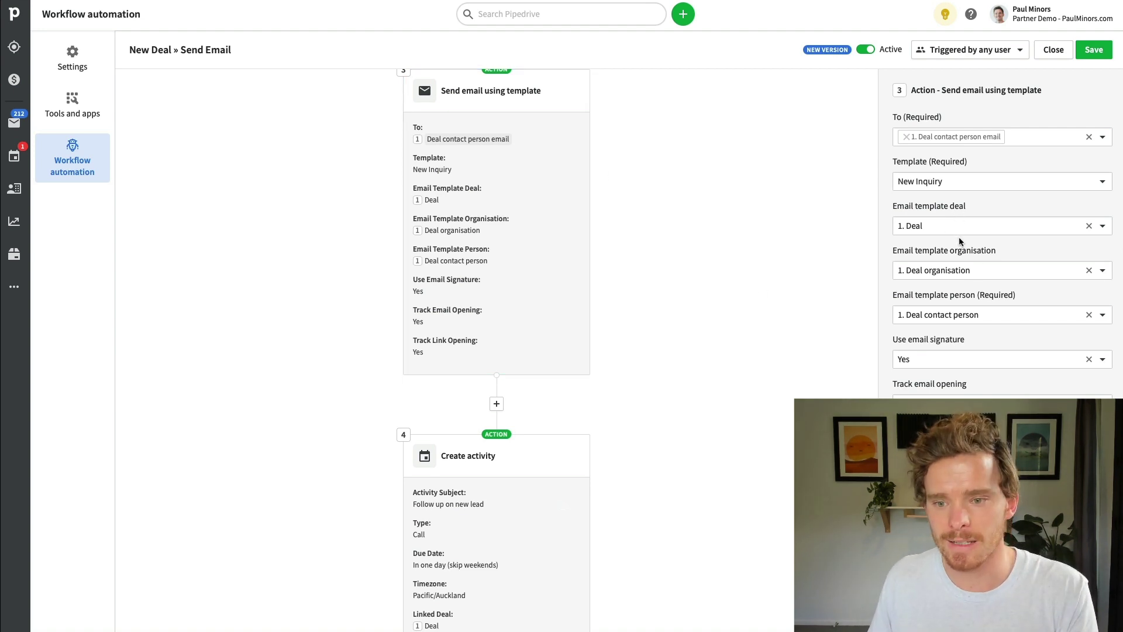
pyautogui.click(942, 184)
pyautogui.click(945, 181)
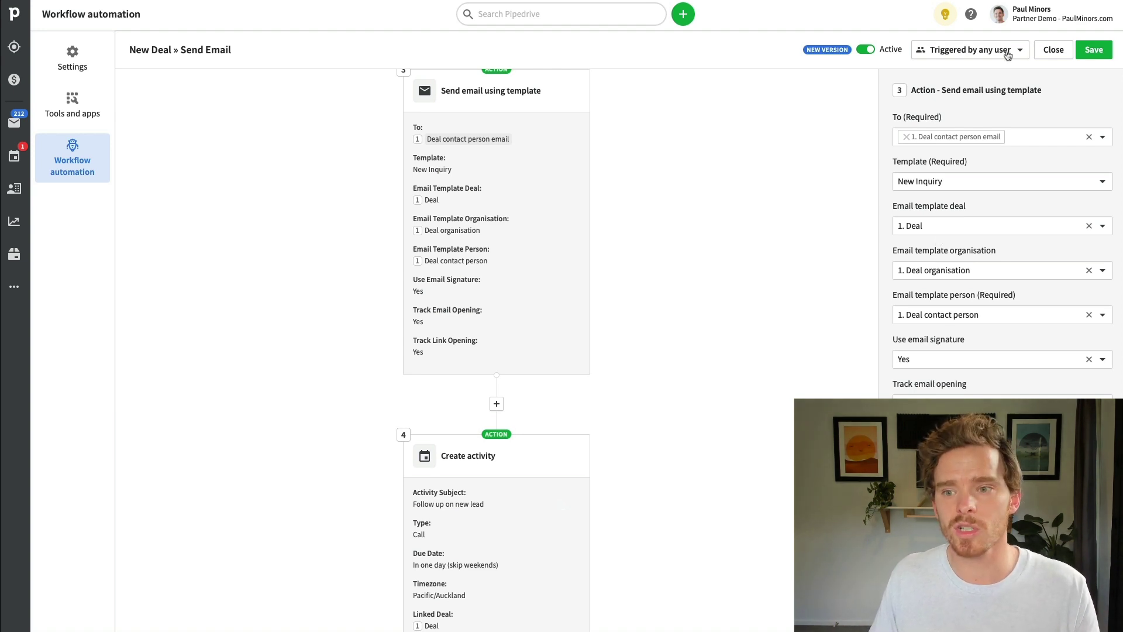
pyautogui.click(1044, 50)
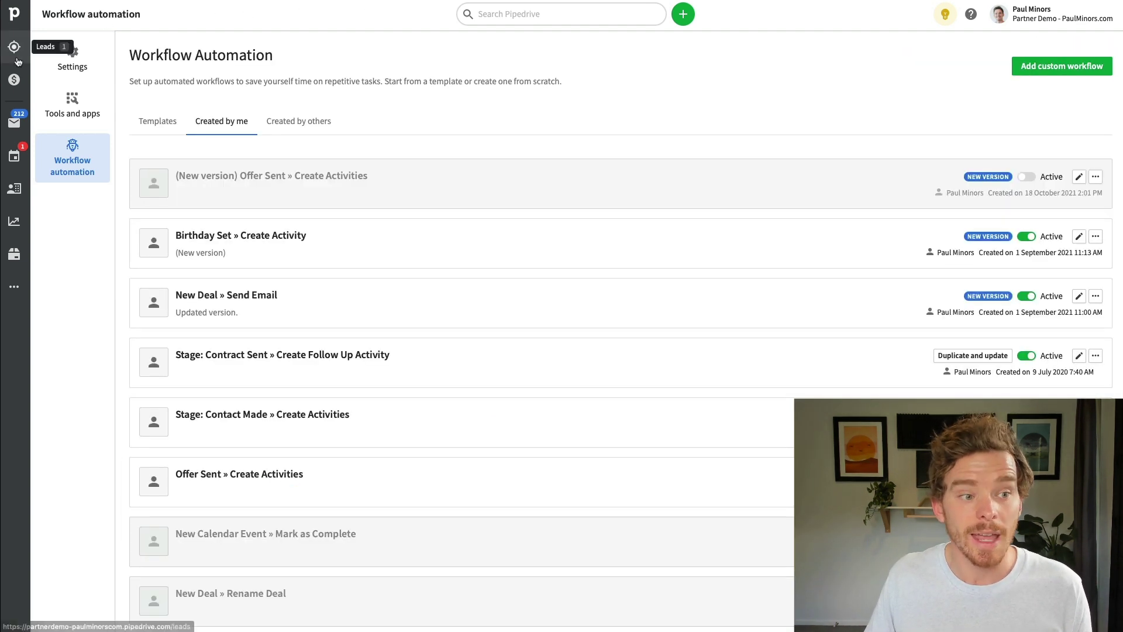
# Reopen the MI6 website lead deal, expand the automatic thank-you email to read it, and collapse it again.
pyautogui.click(14, 79)
pyautogui.click(290, 214)
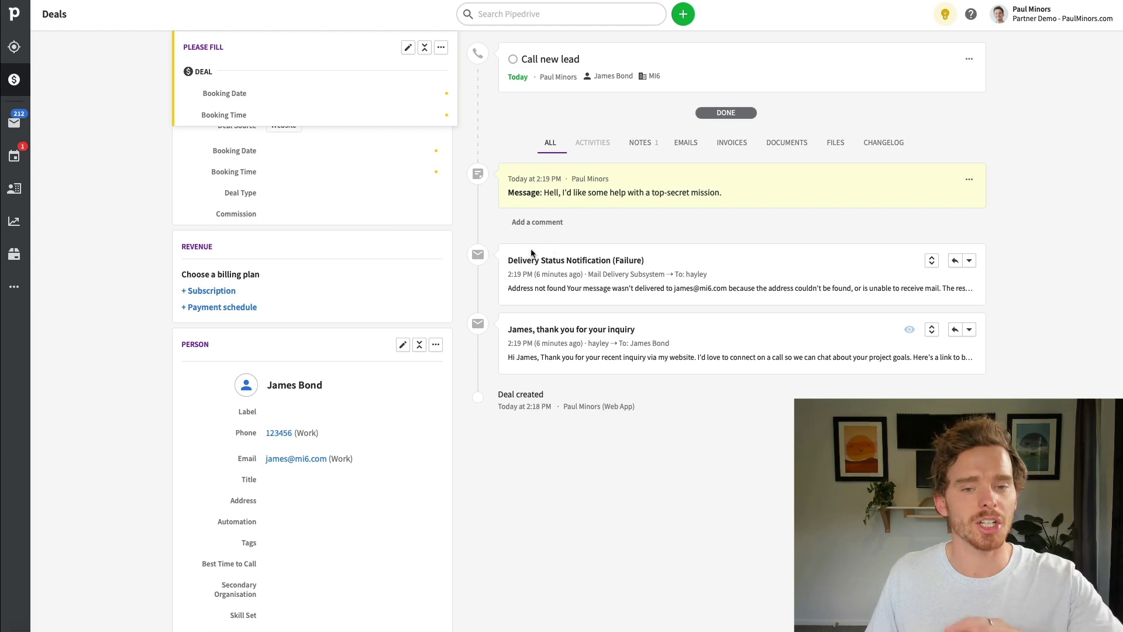
pyautogui.click(928, 330)
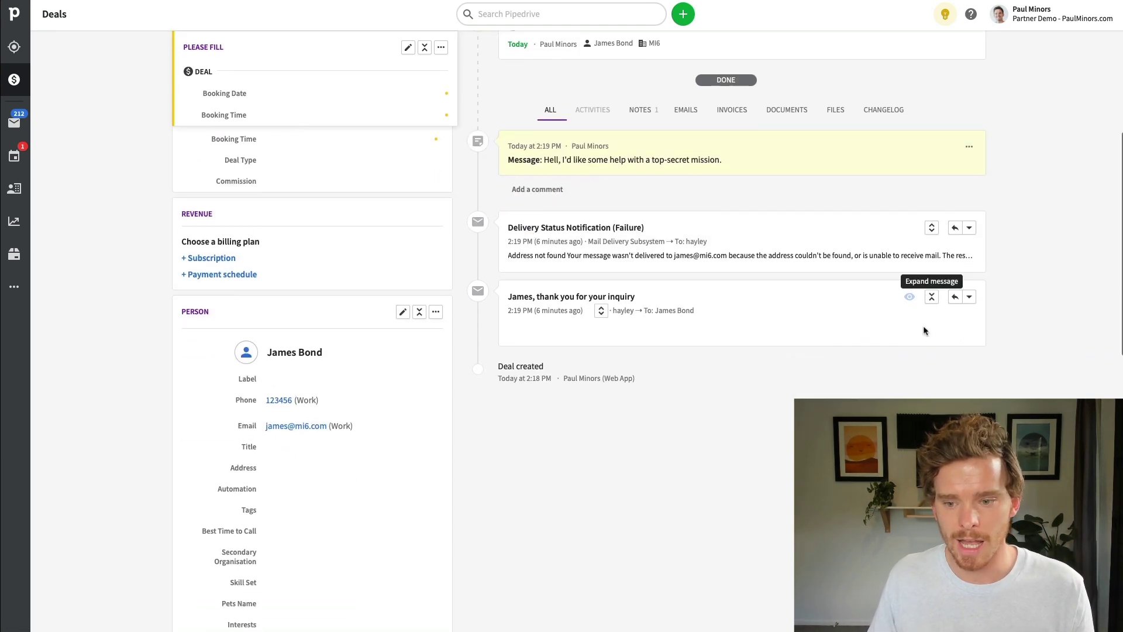
pyautogui.scroll(-3, 734, 351)
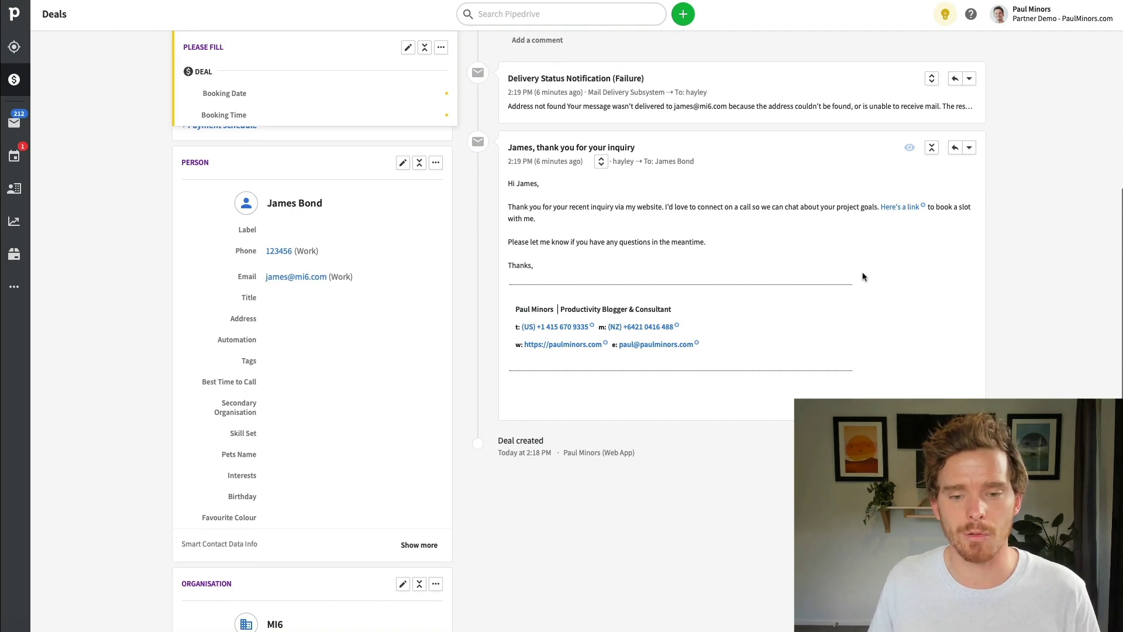
pyautogui.click(933, 148)
pyautogui.scroll(5, 840, 299)
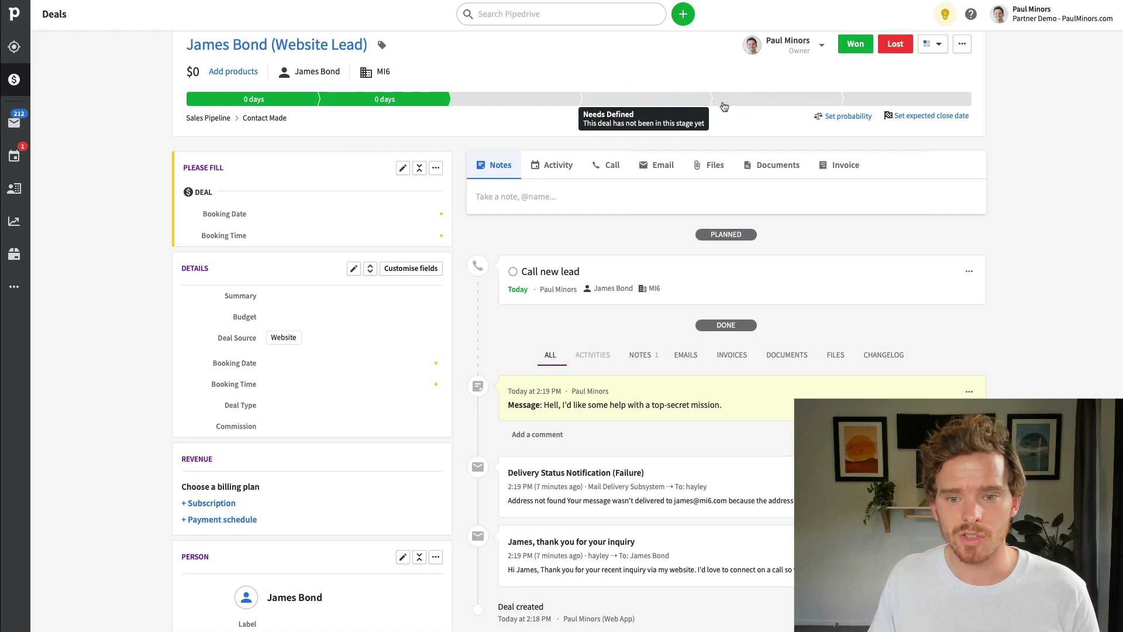
# Delete the planned Call new lead activity and move the deal to the Proposal Sent stage.
pyautogui.click(969, 271)
pyautogui.click(954, 360)
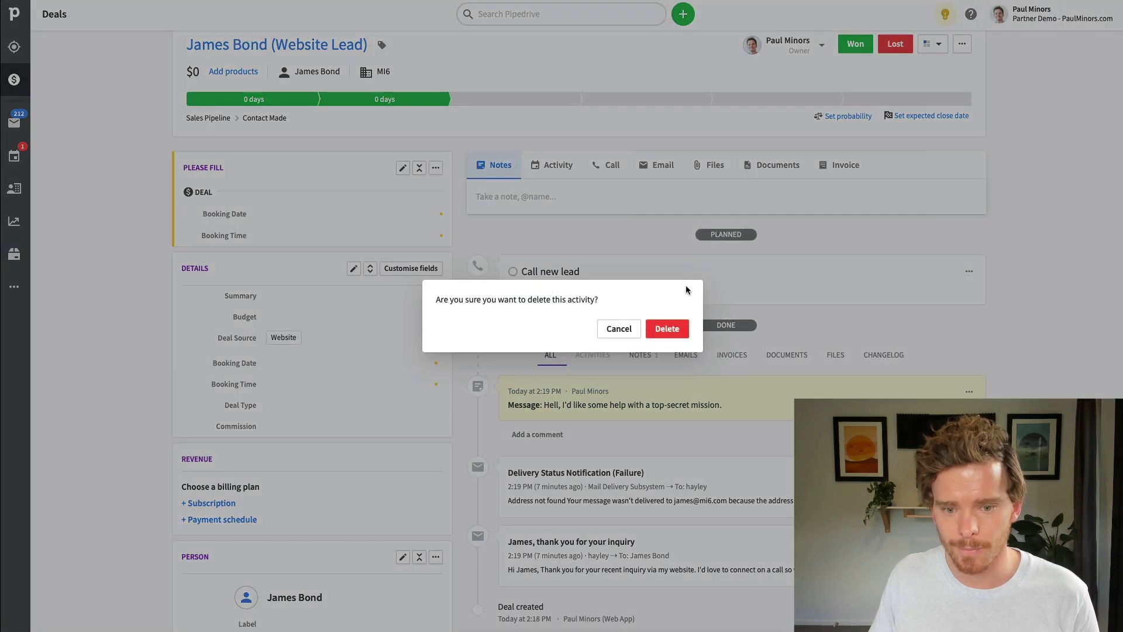
pyautogui.click(679, 326)
pyautogui.click(748, 100)
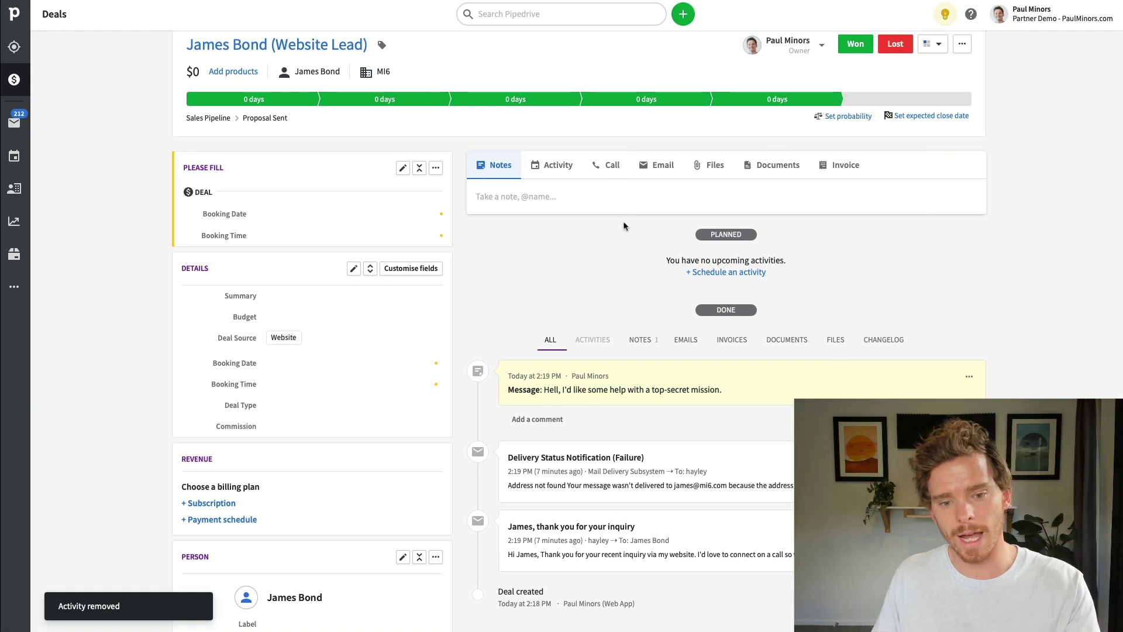
# Review the follow-up activities planned for the deal, including their due dates and notes.
pyautogui.scroll(-1, 735, 324)
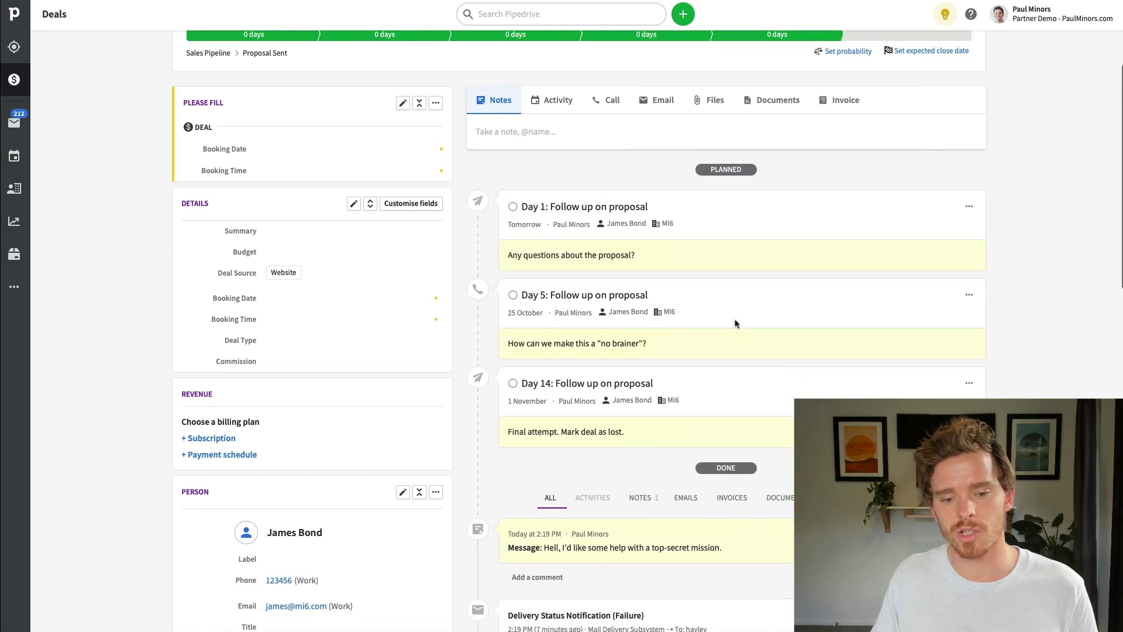
pyautogui.scroll(-1, 736, 324)
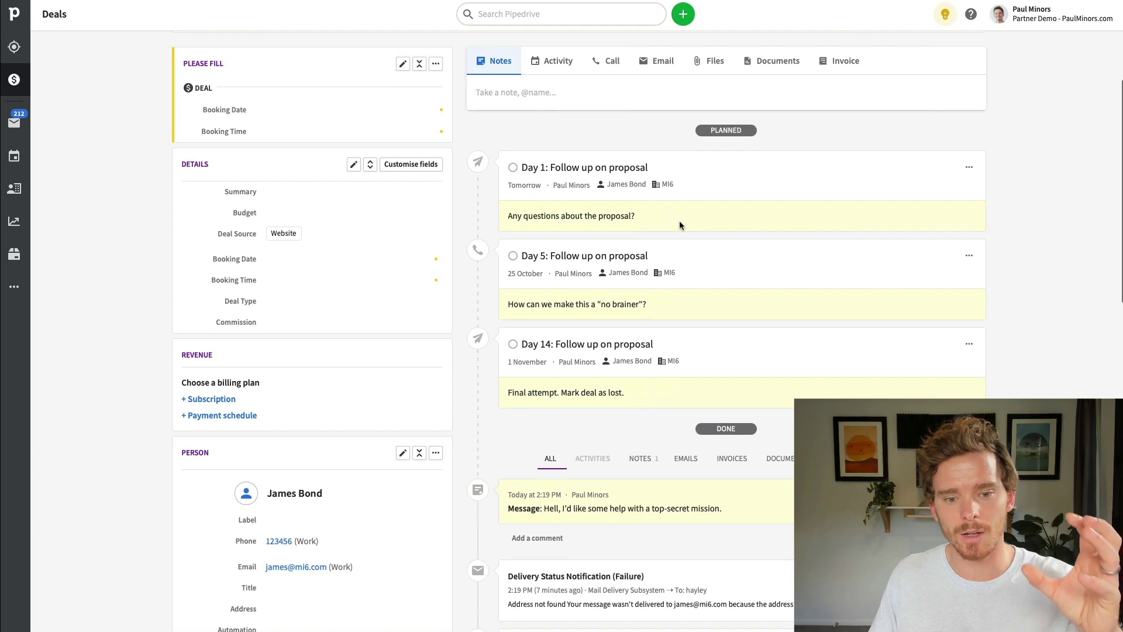
pyautogui.scroll(-1, 682, 228)
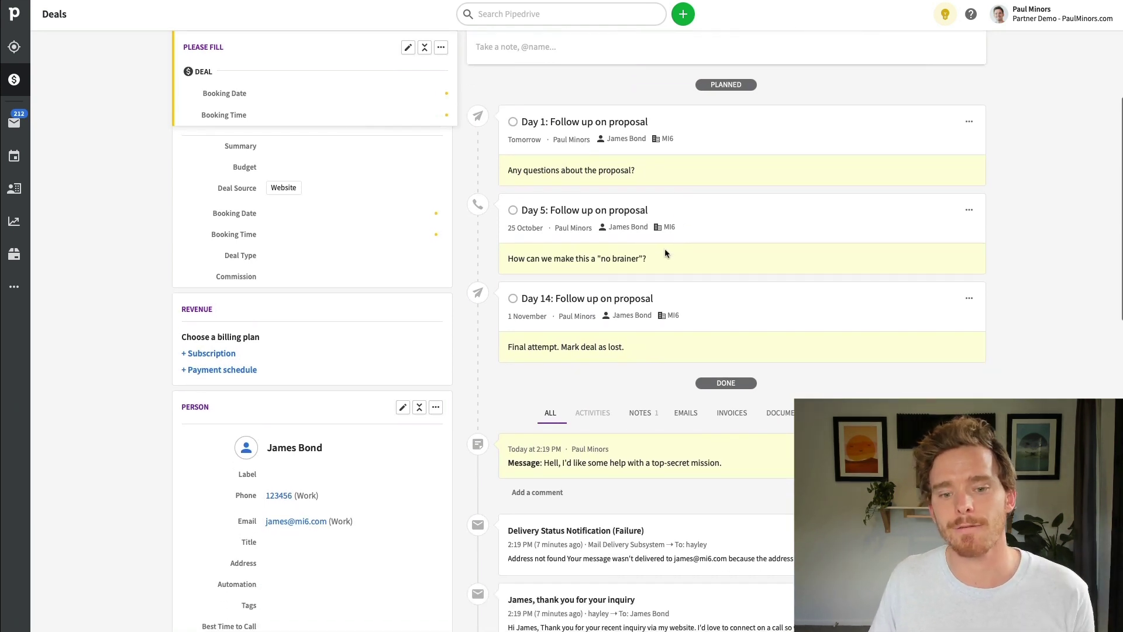
pyautogui.scroll(3, 665, 248)
pyautogui.scroll(1, 675, 249)
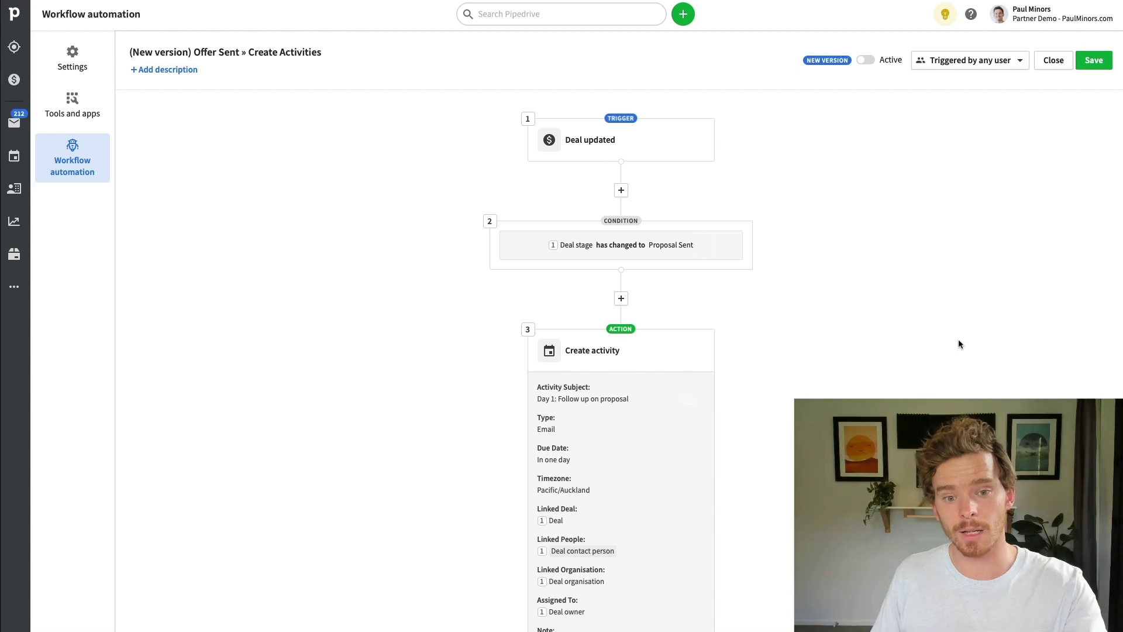
# Examine the (New version) Offer Sent » Create Activities workflow, viewing its deal stage condition and its Day 14 follow-up activity action.
pyautogui.moveTo(681, 217)
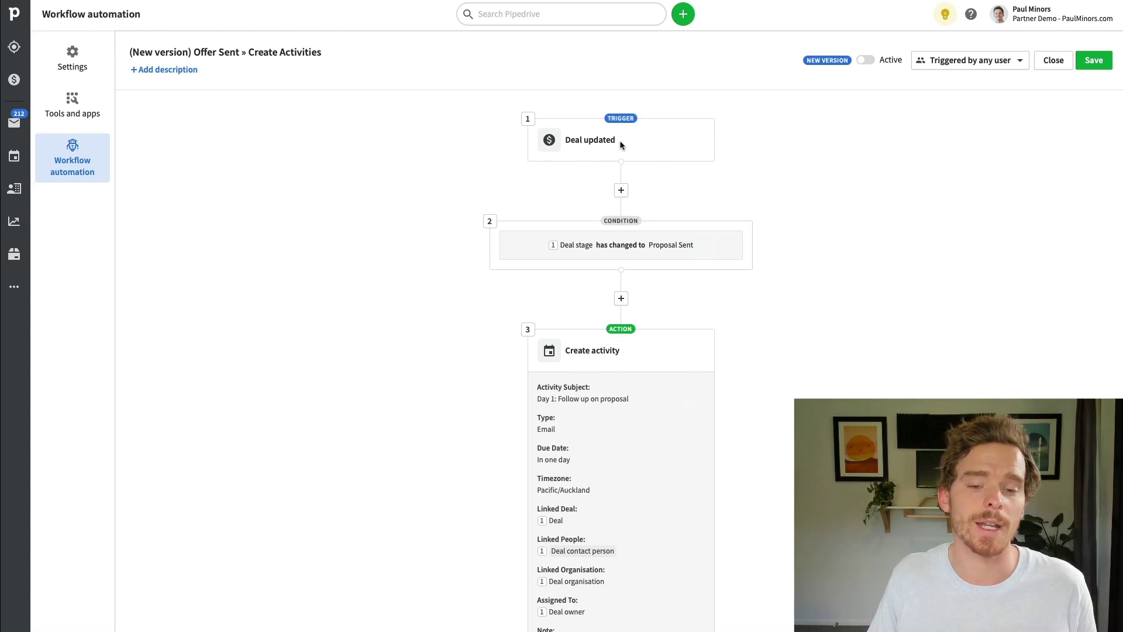
pyautogui.click(632, 251)
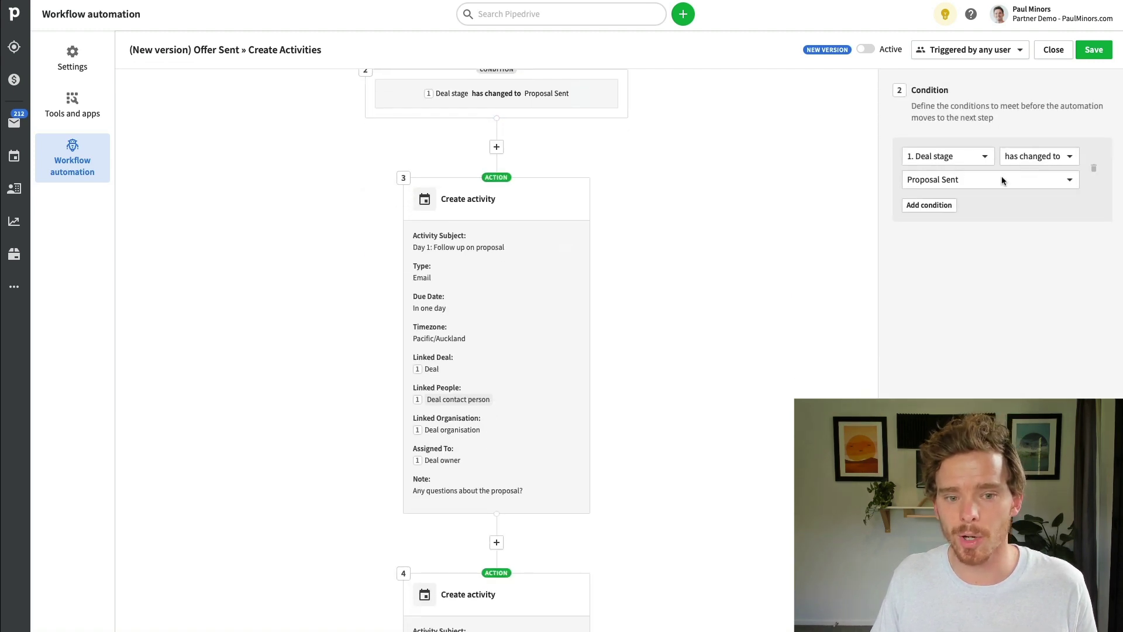
pyautogui.scroll(-1, 491, 222)
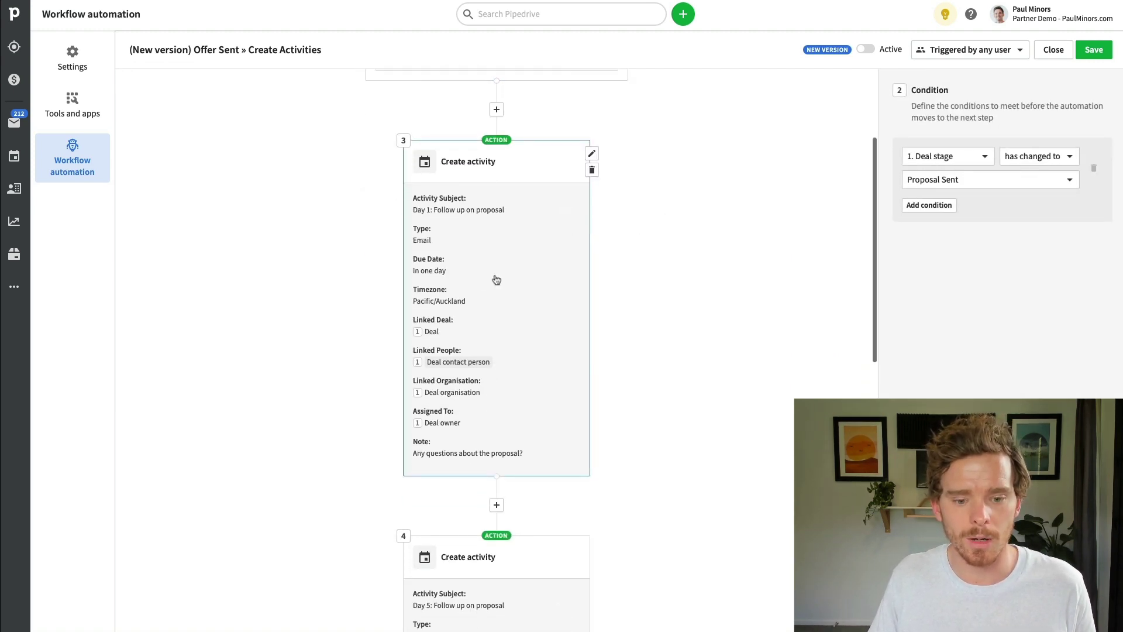
pyautogui.scroll(-10, 496, 280)
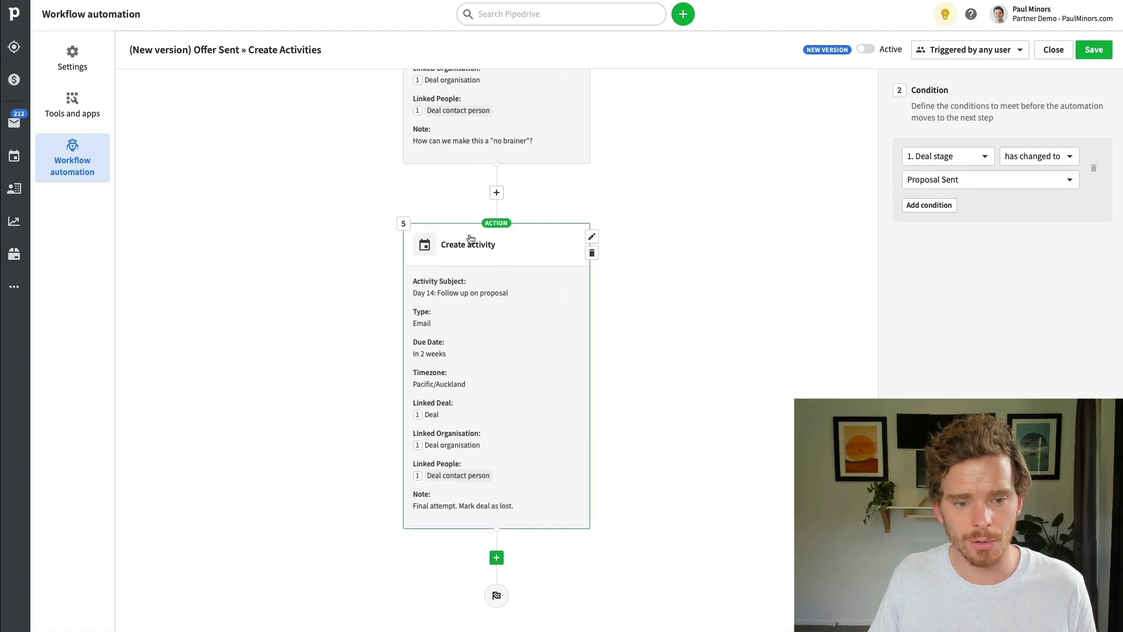
pyautogui.click(560, 383)
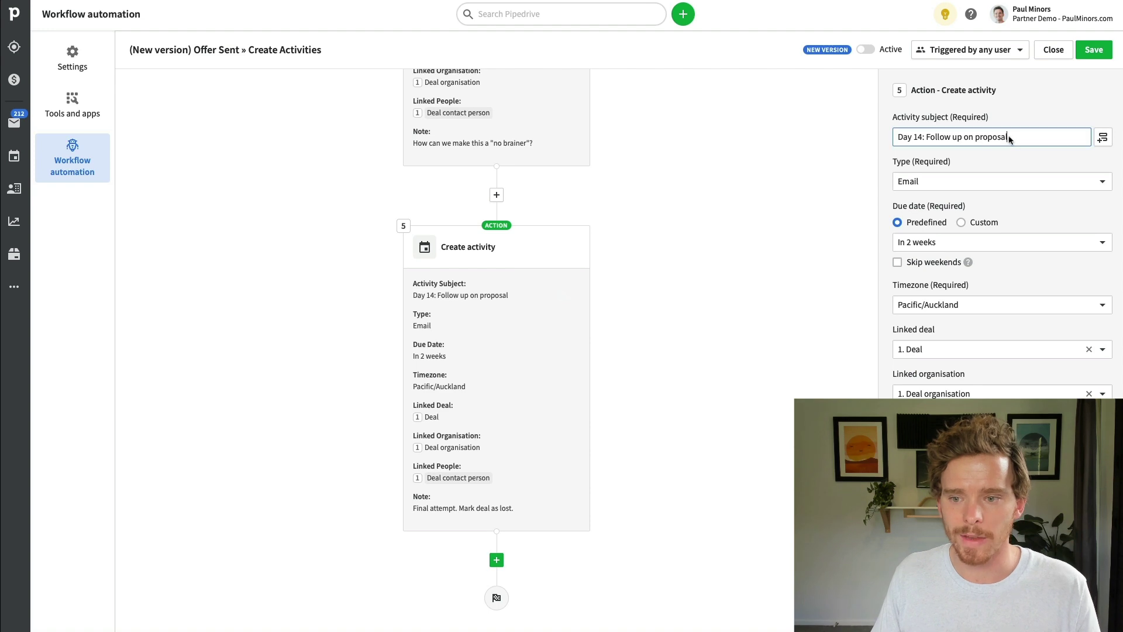
# Examine the Day 14 follow-up activity's subject and due date options, leaving the due date at In 2 weeks.
pyautogui.moveTo(1010, 139); pyautogui.dragTo(913, 136)
pyautogui.click(947, 243)
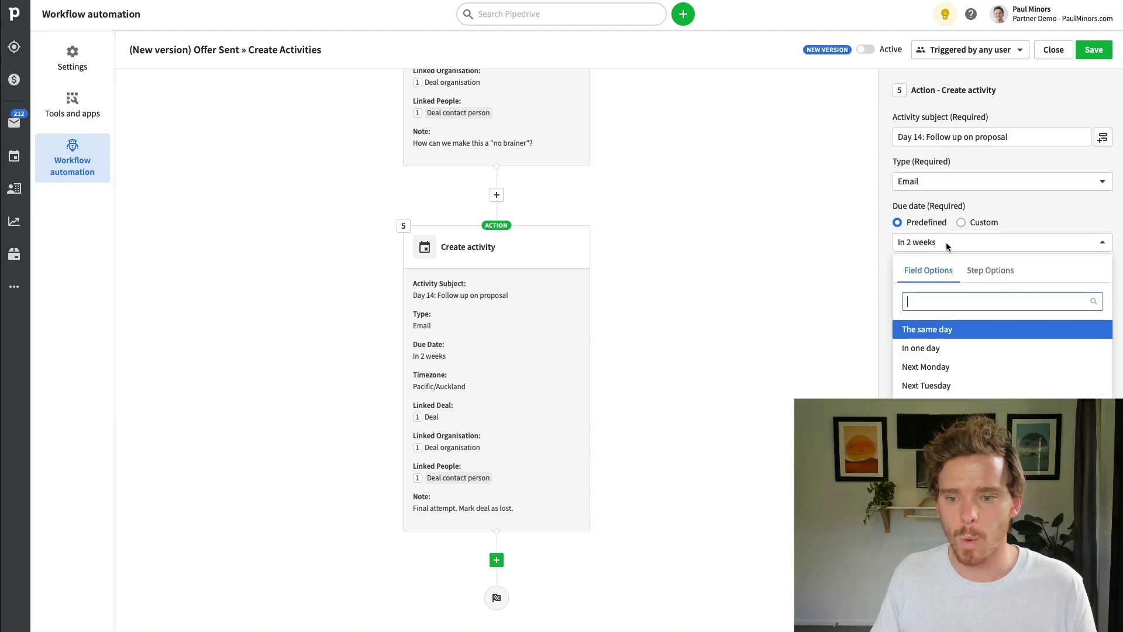
pyautogui.click(947, 243)
pyautogui.scroll(-1, 948, 275)
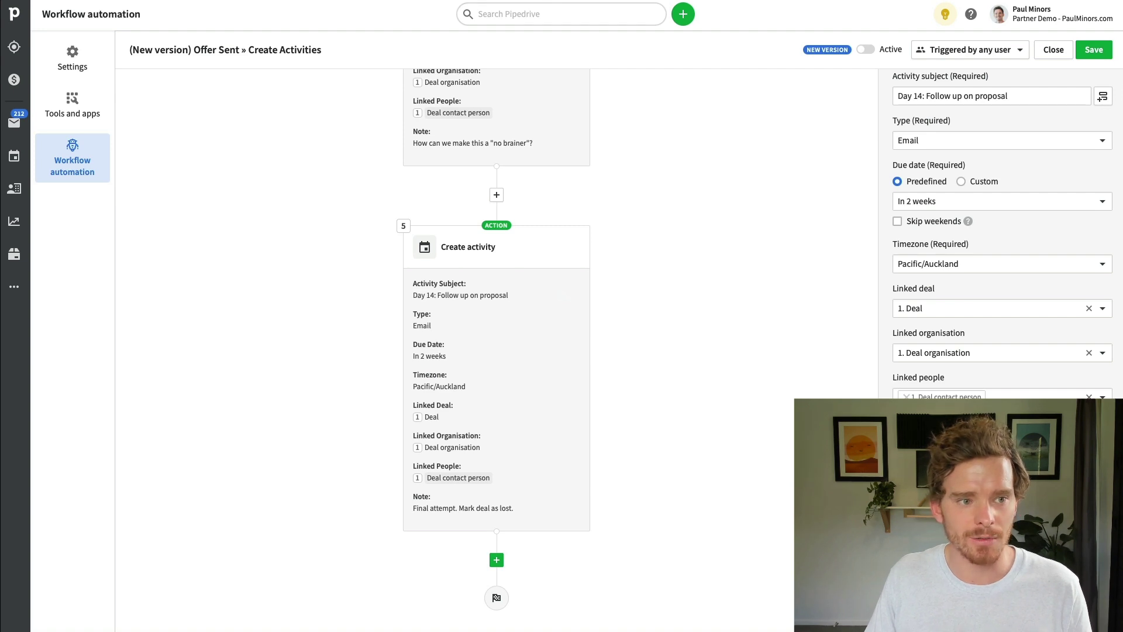
# Go back to the MI6 website lead deal and review its planned proposal follow-up activities.
pyautogui.click(187, 24)
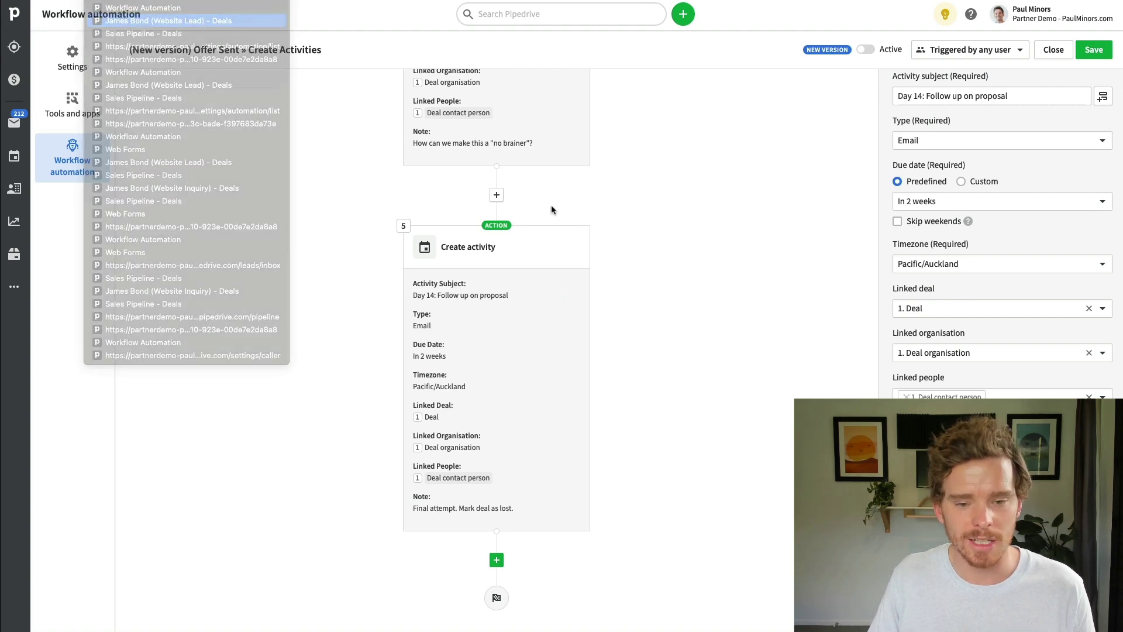
pyautogui.scroll(-2, 711, 367)
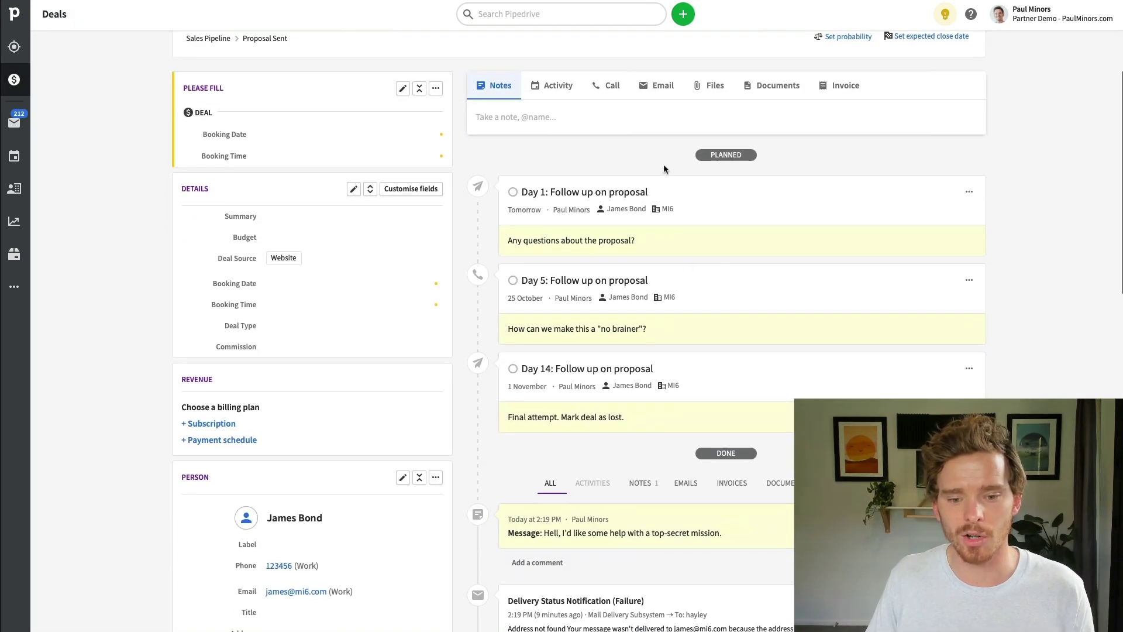
pyautogui.scroll(2, 666, 395)
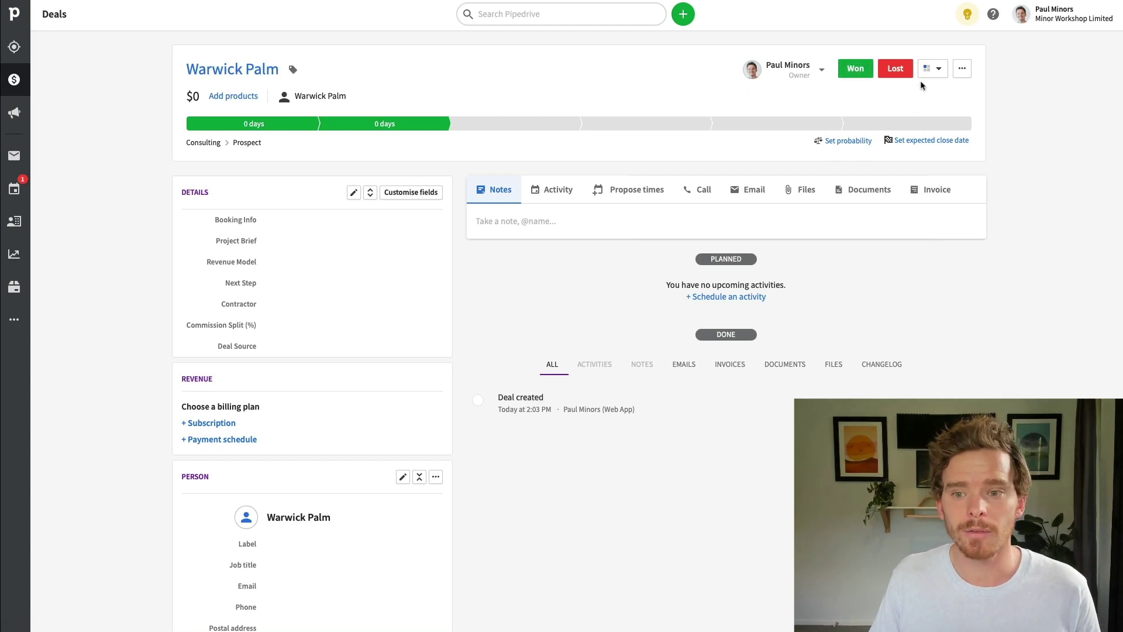
# View the consulting deal's Mark as lost form and its Next Step options, dismissing both without making changes.
pyautogui.click(895, 68)
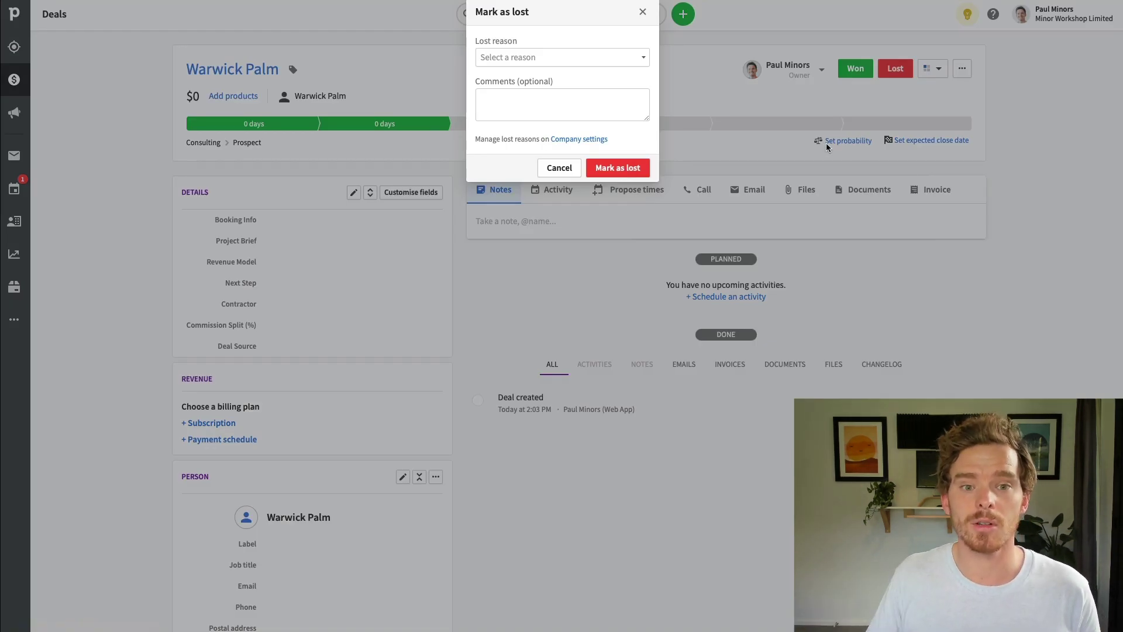
pyautogui.click(642, 12)
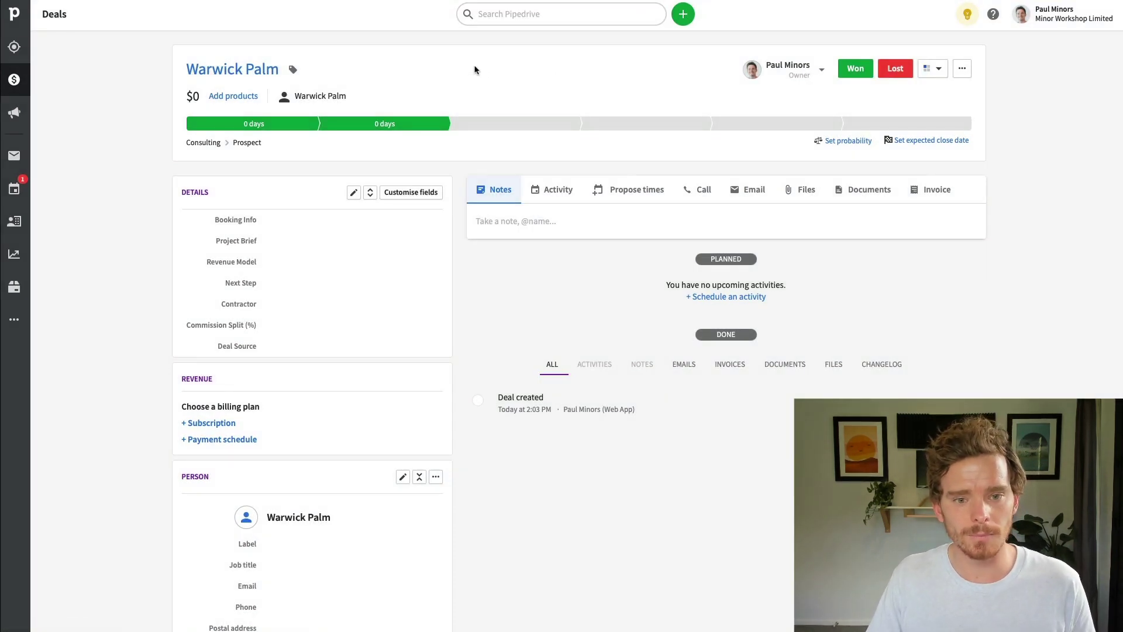
pyautogui.click(282, 282)
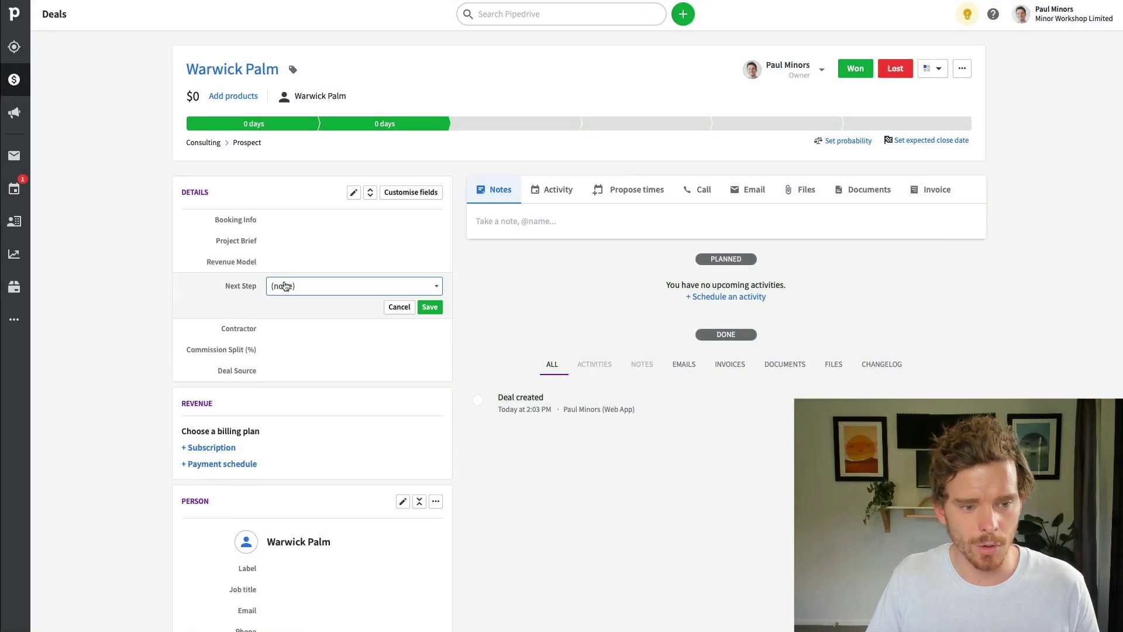
pyautogui.click(298, 286)
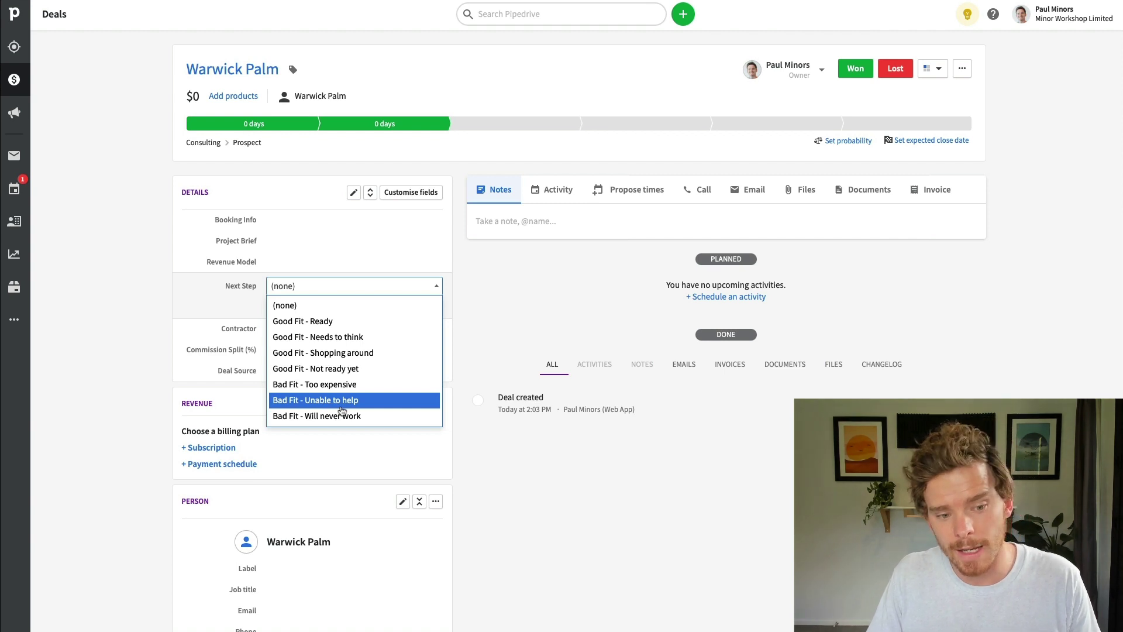
pyautogui.click(474, 304)
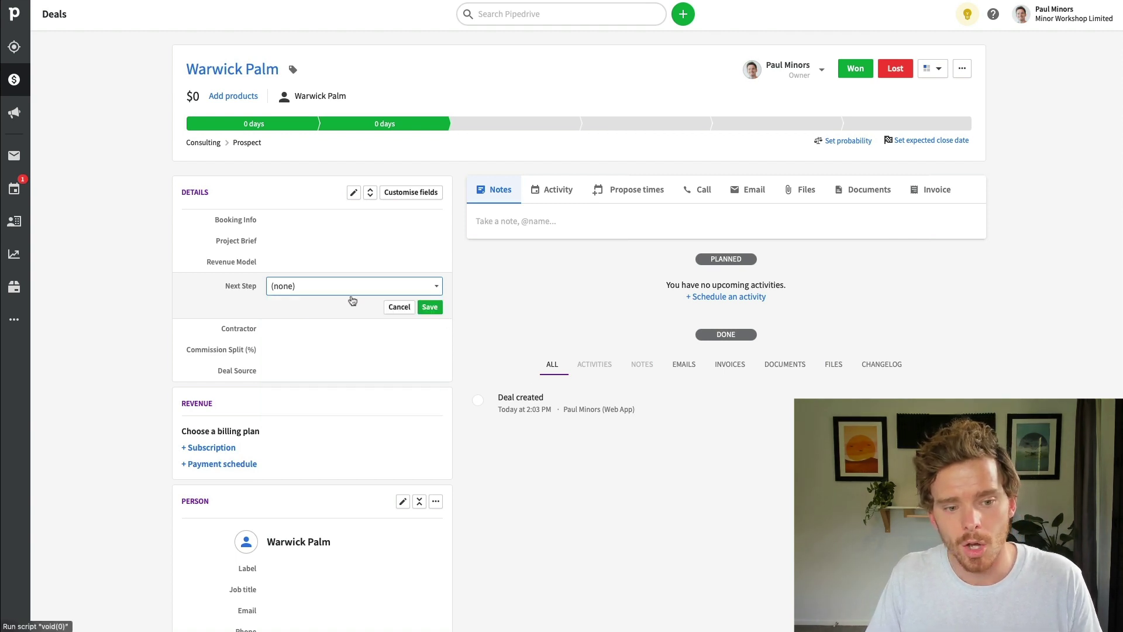
pyautogui.click(399, 308)
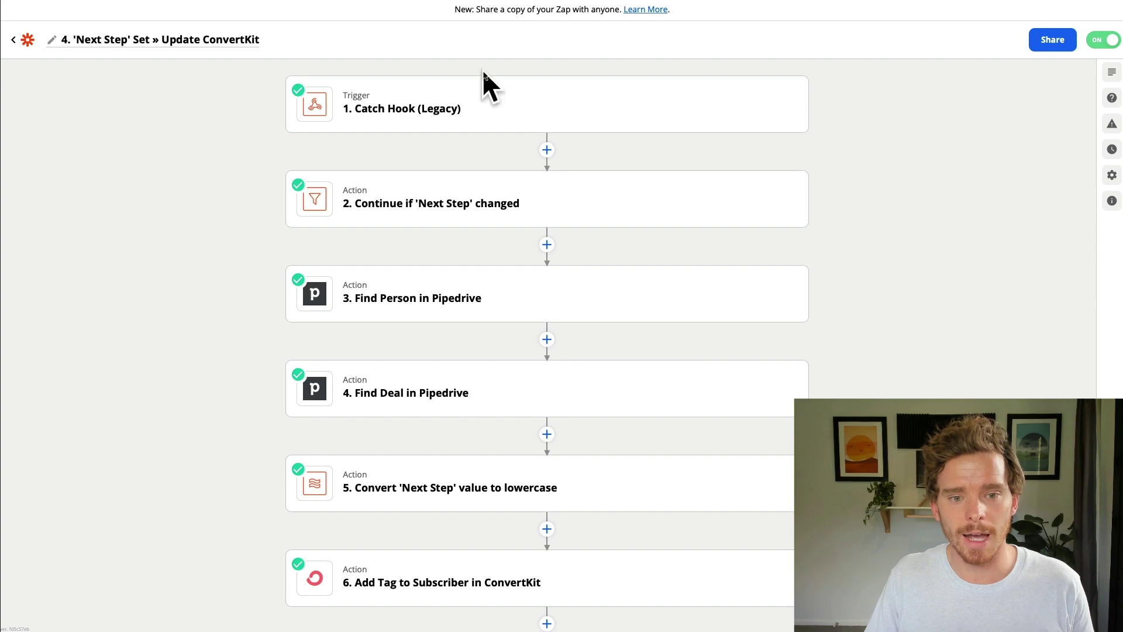
# In Zapier, examine the 'Next Step' Set » Update ConvertKit zap and the field setup of its Add Tag to Subscriber action.
pyautogui.scroll(-1, 501, 112)
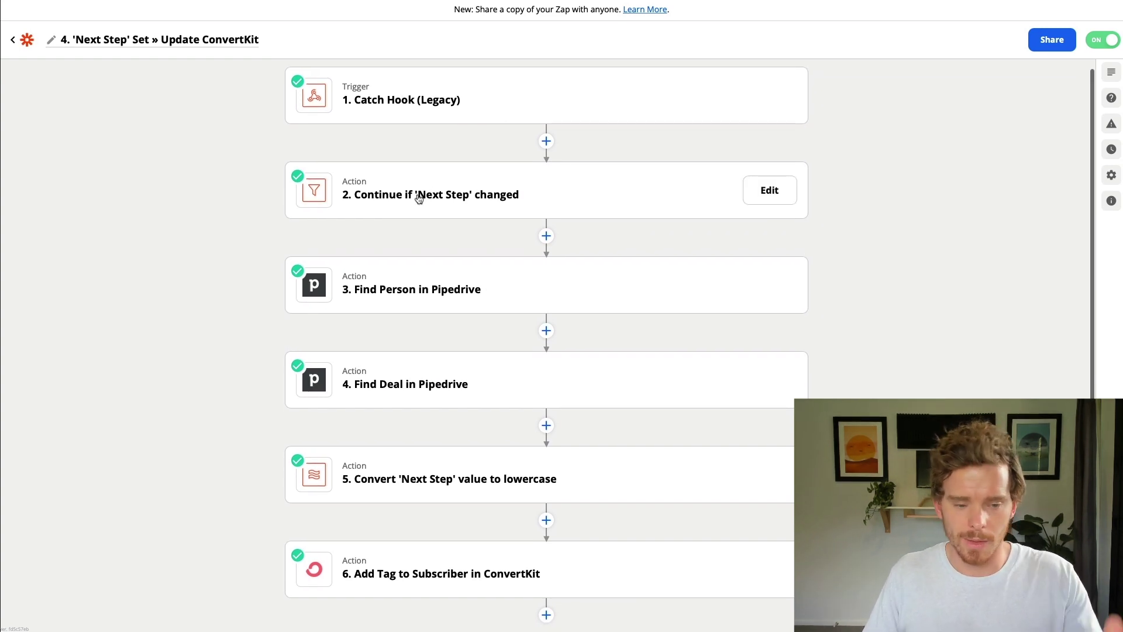
pyautogui.scroll(1, 456, 286)
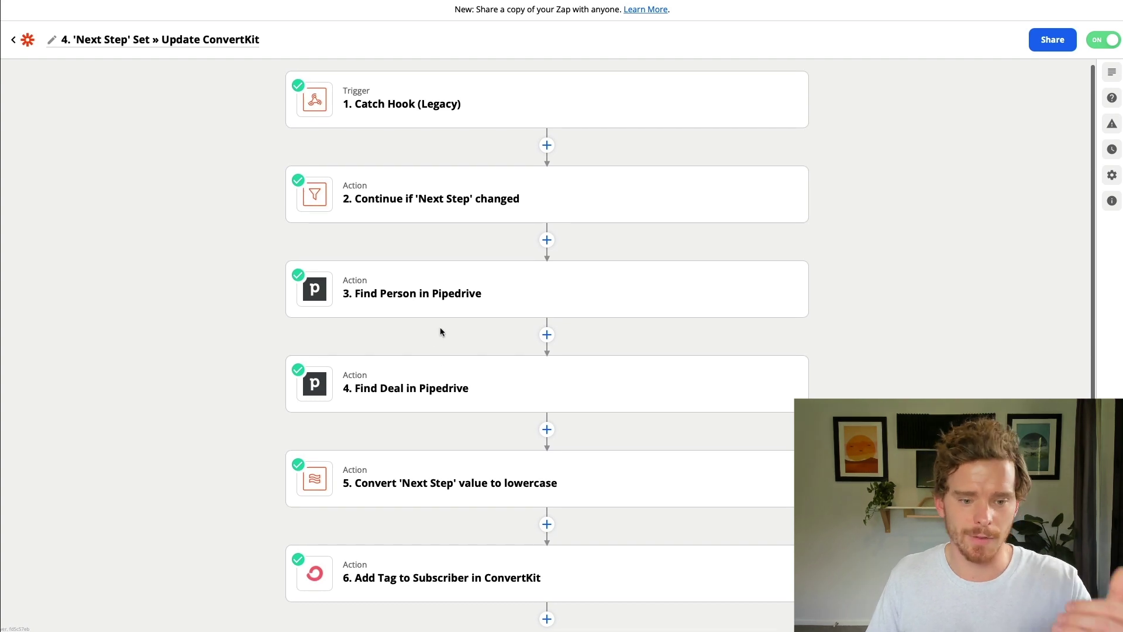
pyautogui.scroll(-1, 441, 344)
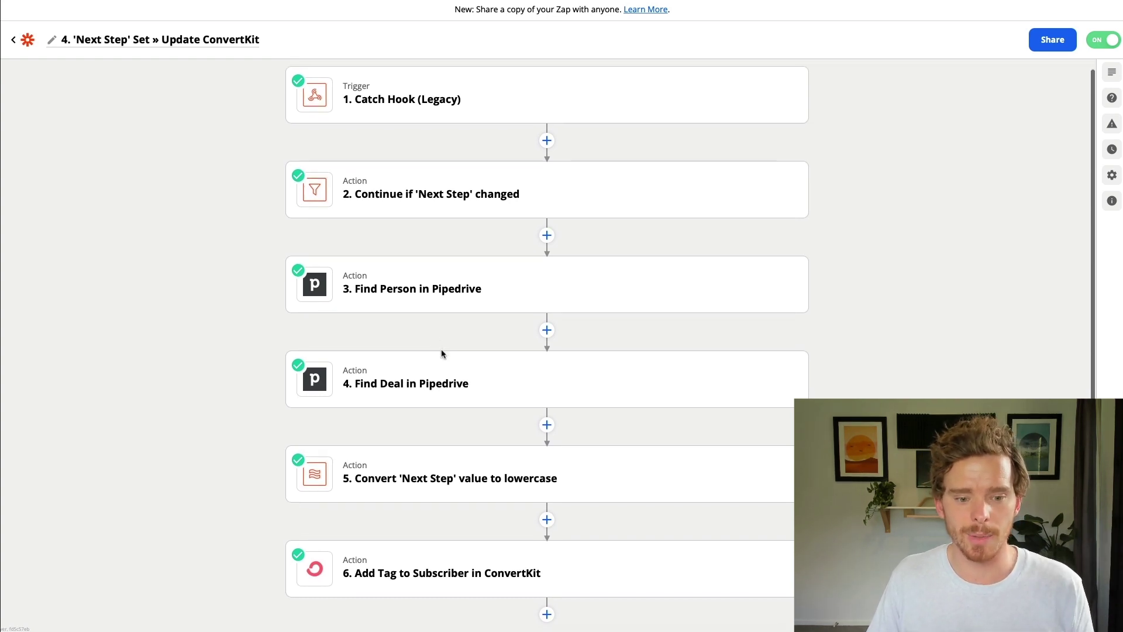
pyautogui.click(429, 570)
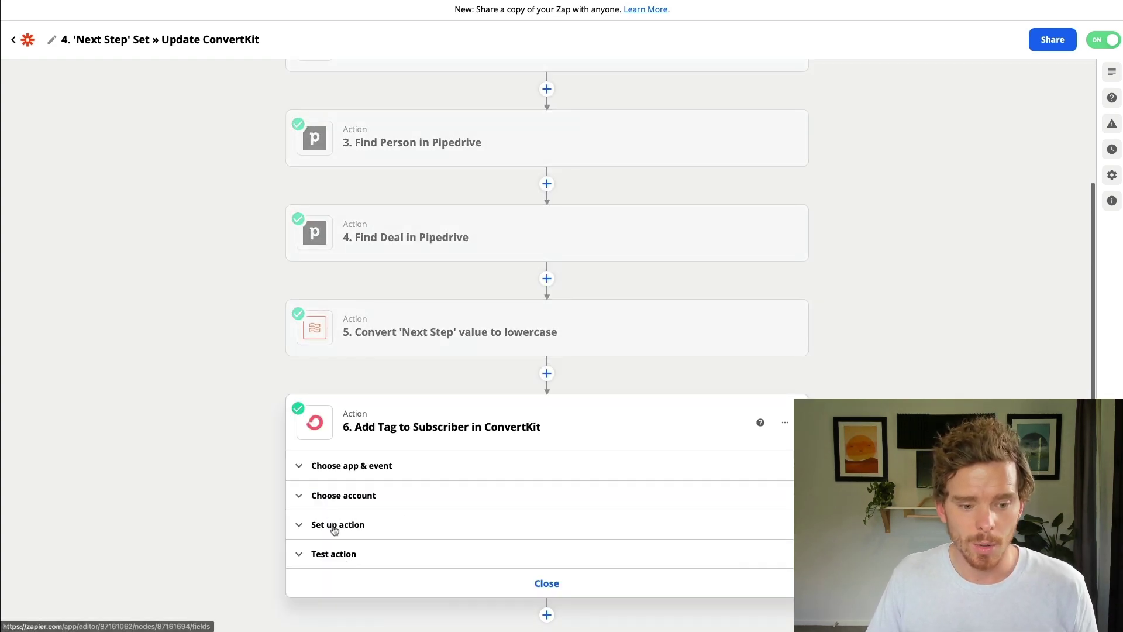
pyautogui.click(334, 528)
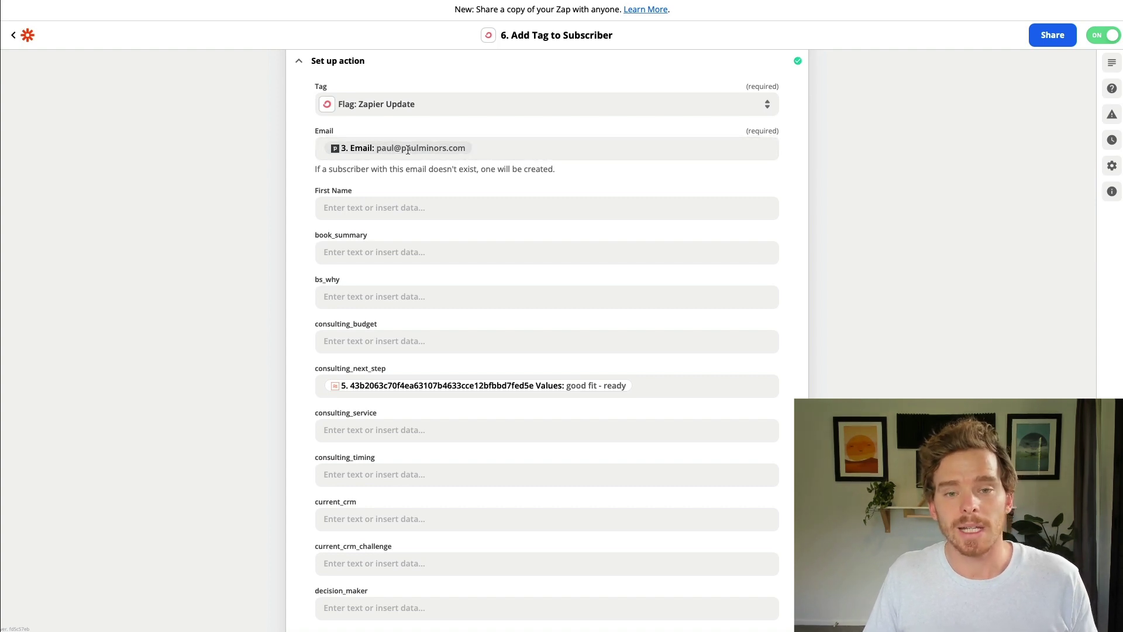
pyautogui.scroll(-3, 431, 182)
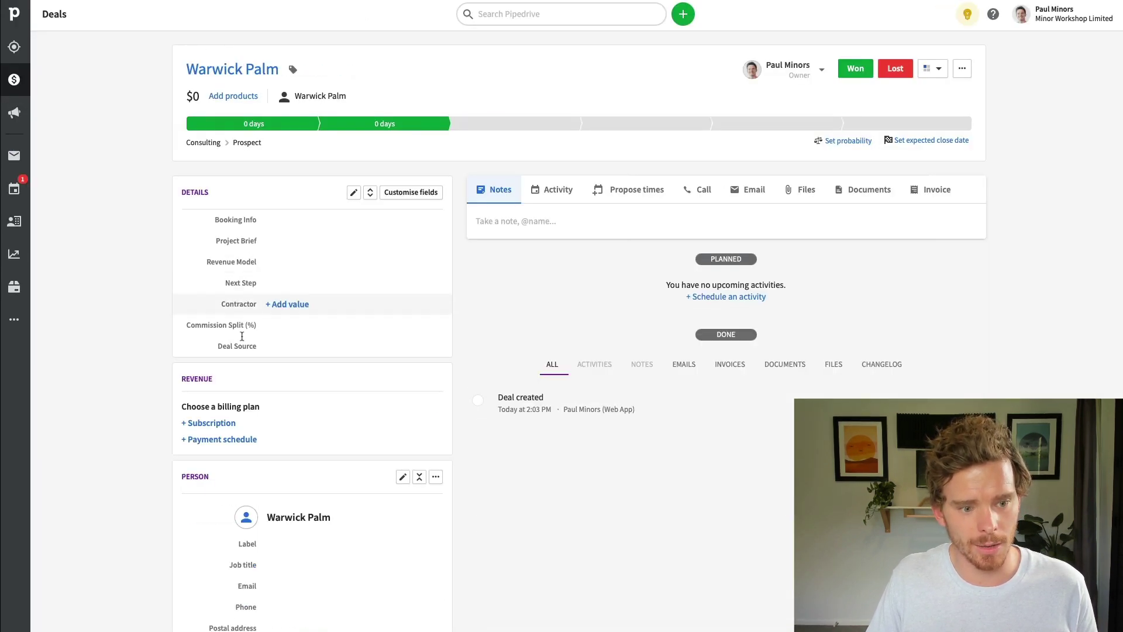
# Switch back to the consulting deal in Pipedrive and display the choices for its Next Step field.
pyautogui.click(282, 284)
pyautogui.click(316, 291)
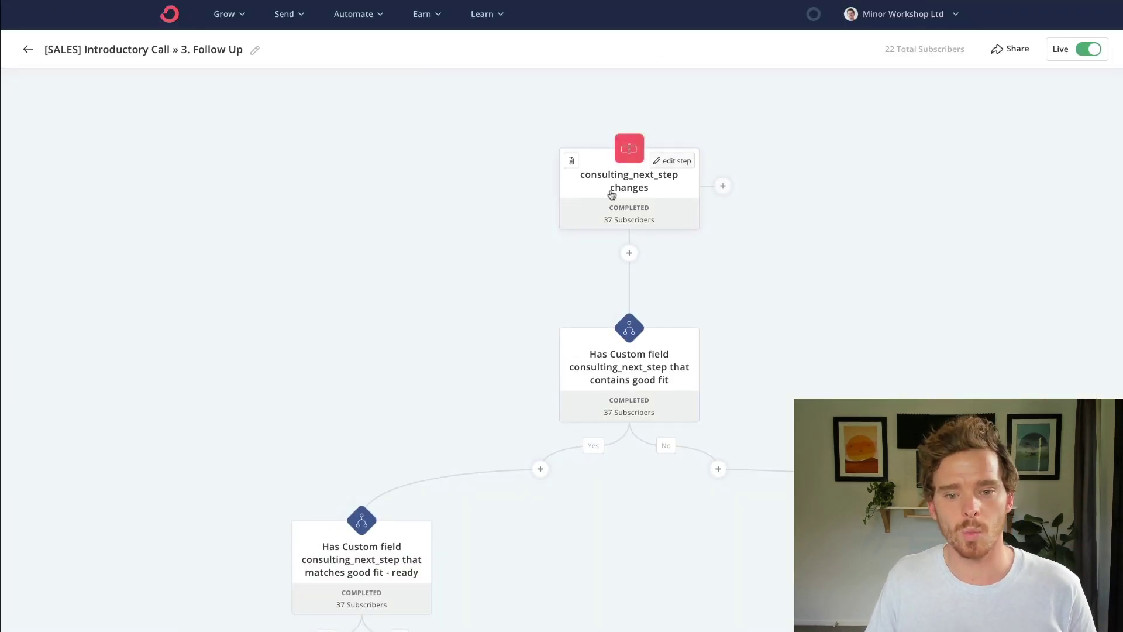
# In ConvertKit, examine the Introductory Call follow-up automation's branches, including the condition matching consulting_next_step to good fit - ready.
pyautogui.scroll(-3, 647, 206)
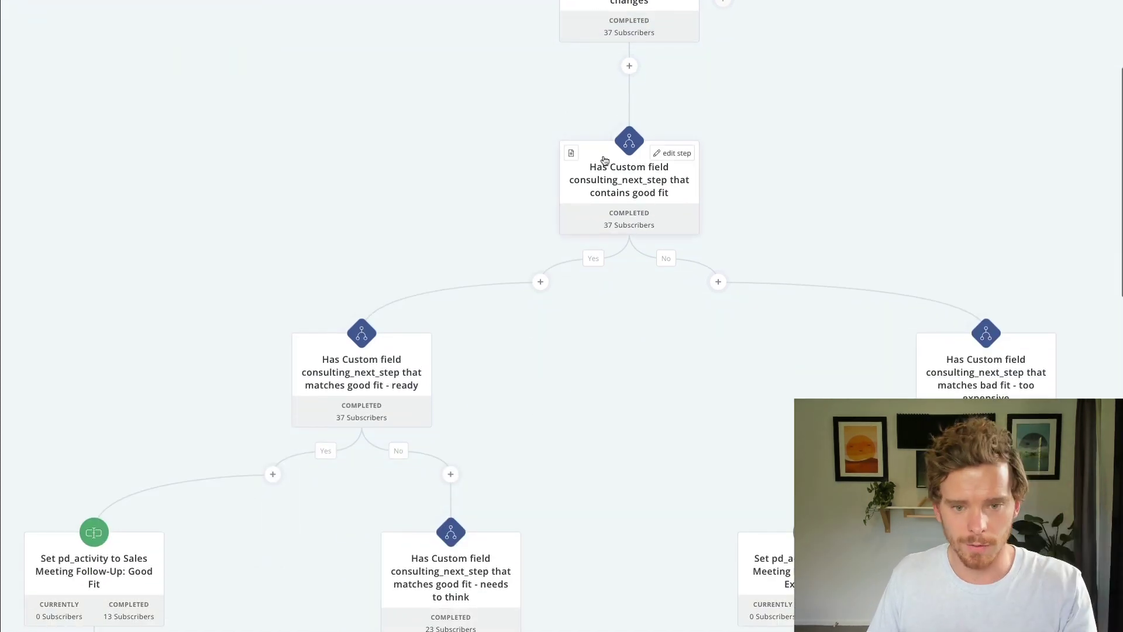
pyautogui.scroll(-3, 409, 292)
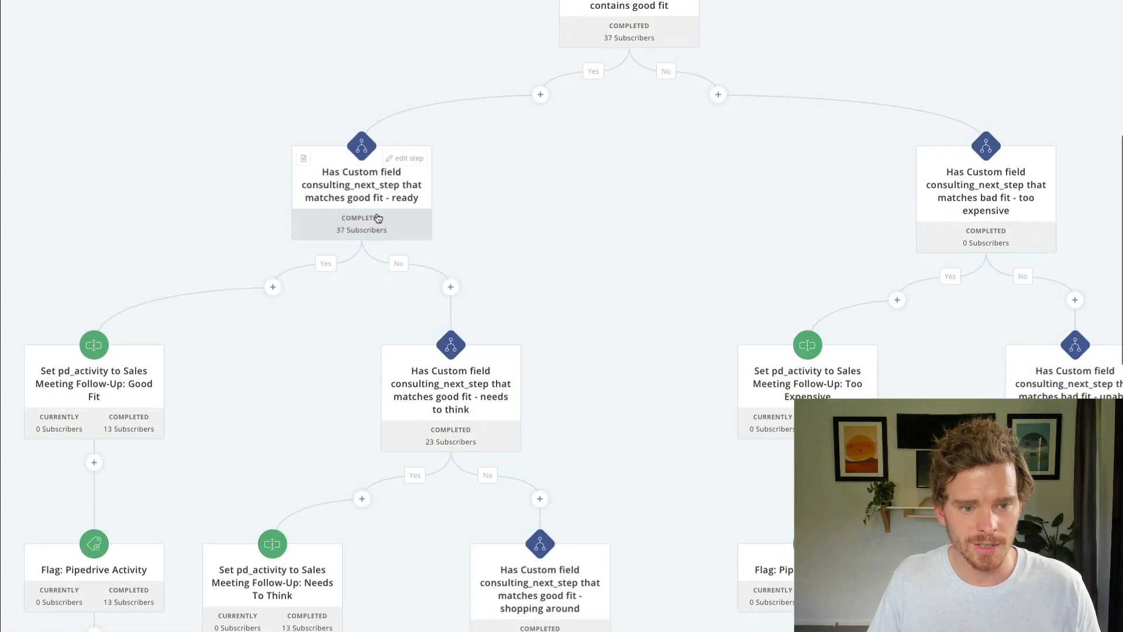
pyautogui.click(348, 178)
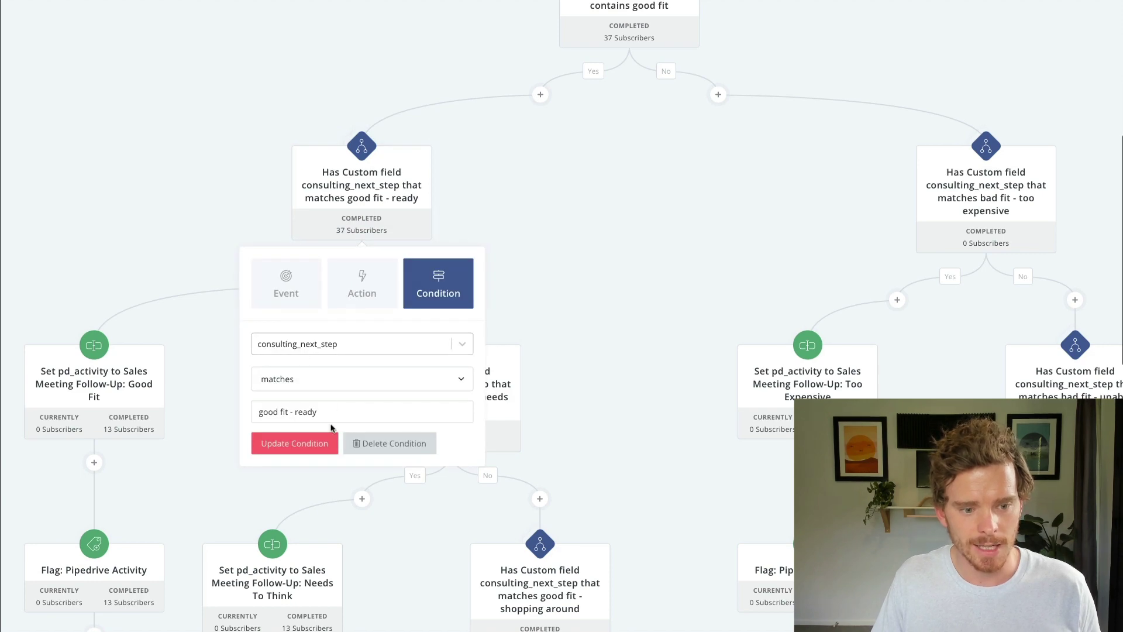
pyautogui.click(150, 238)
pyautogui.scroll(-6, 129, 263)
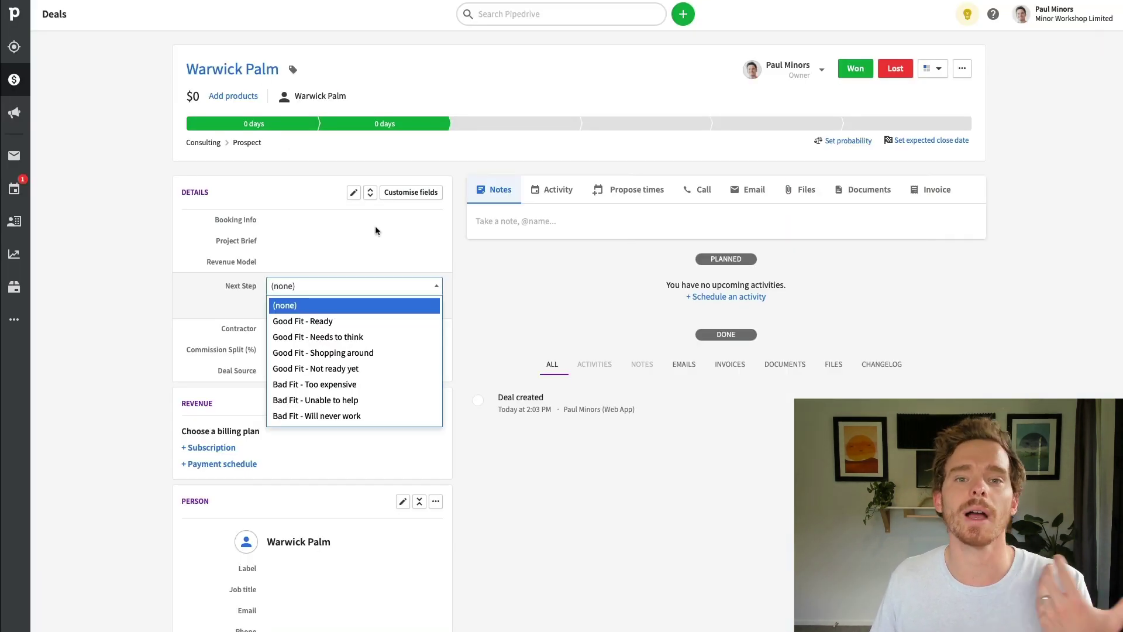
# Back on the consulting deal in Pipedrive, cancel editing the Next Step field.
pyautogui.click(528, 291)
pyautogui.click(407, 310)
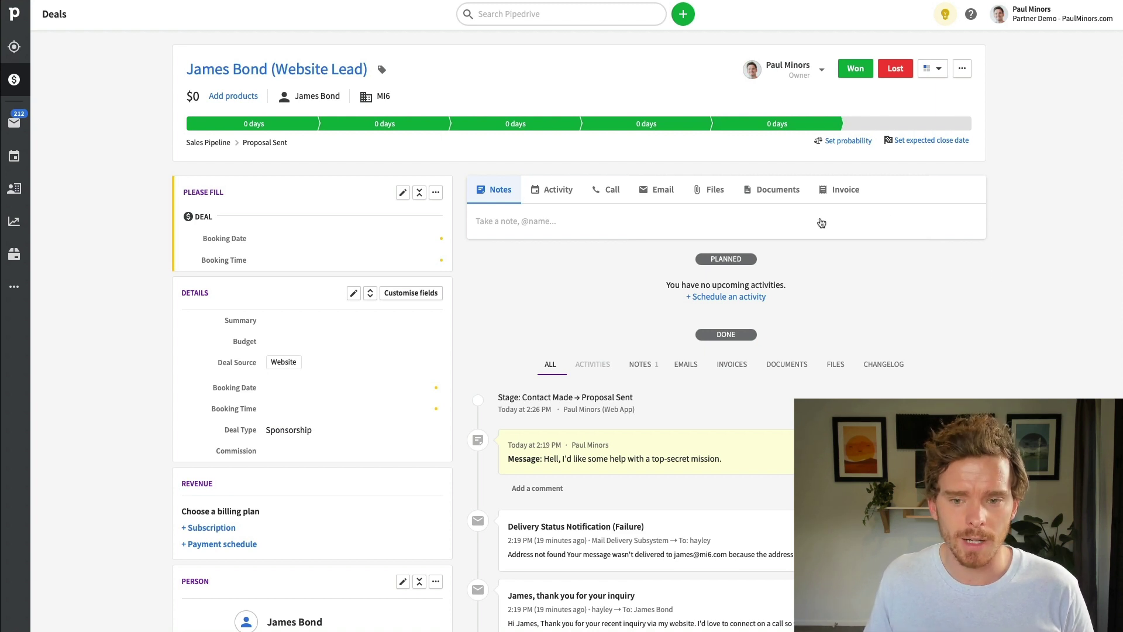
# View the document templates and learning resources available in the MI6 deal, and close the documents area.
pyautogui.click(778, 193)
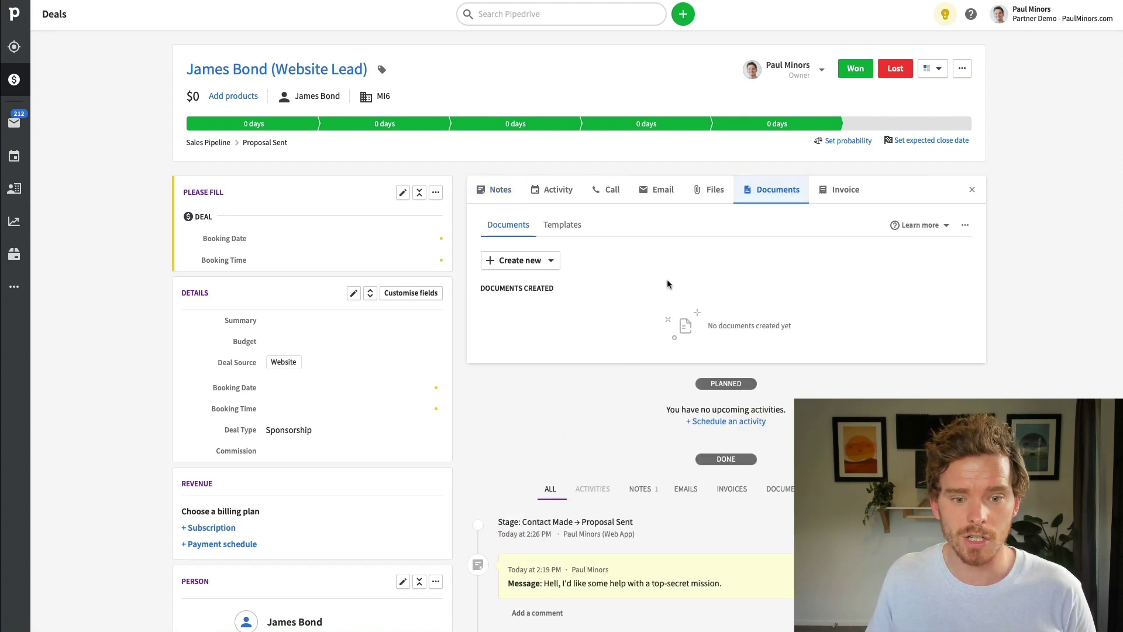
pyautogui.click(563, 225)
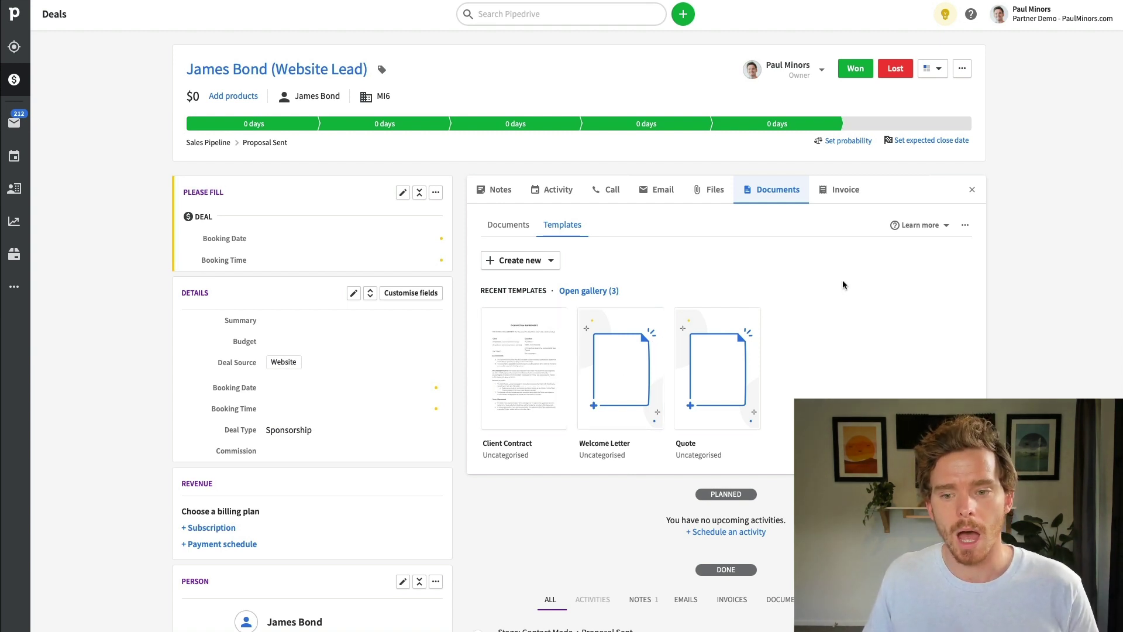
pyautogui.click(914, 227)
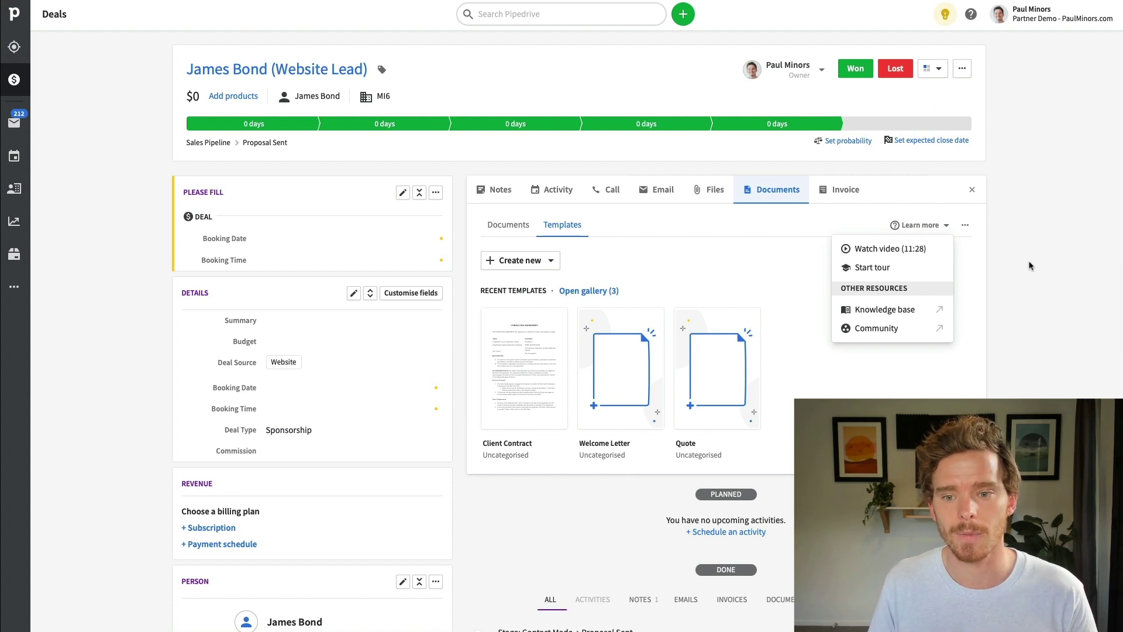
pyautogui.click(972, 190)
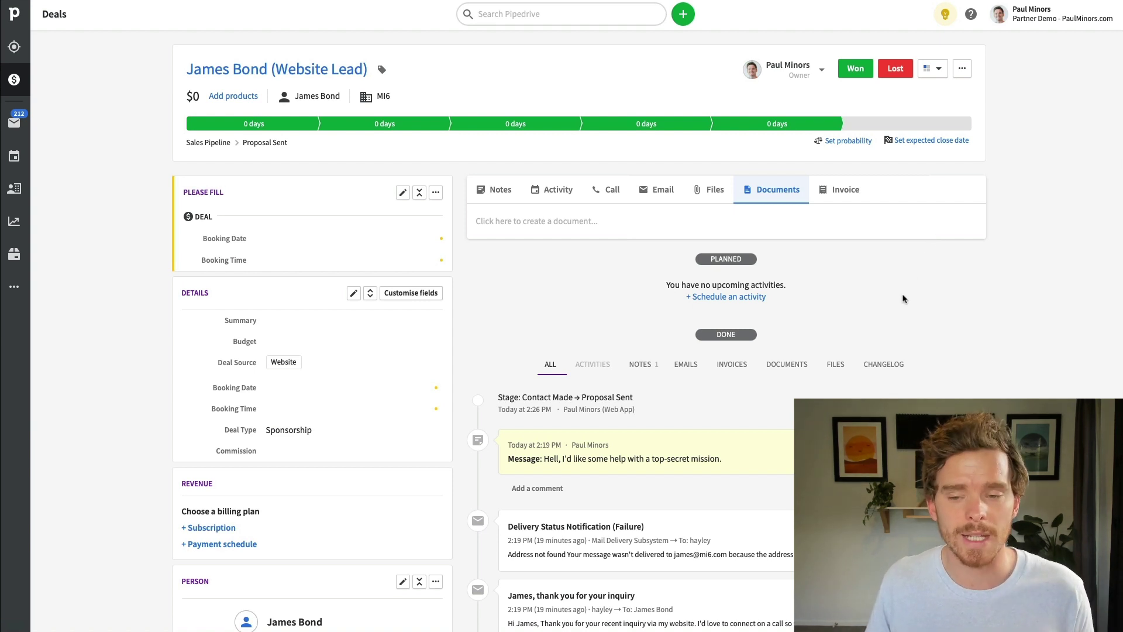
# Move the MI6 deal to the Contract Sent stage, and read and close the agreement between Minor Workshop LTD and MI6.
pyautogui.click(895, 135)
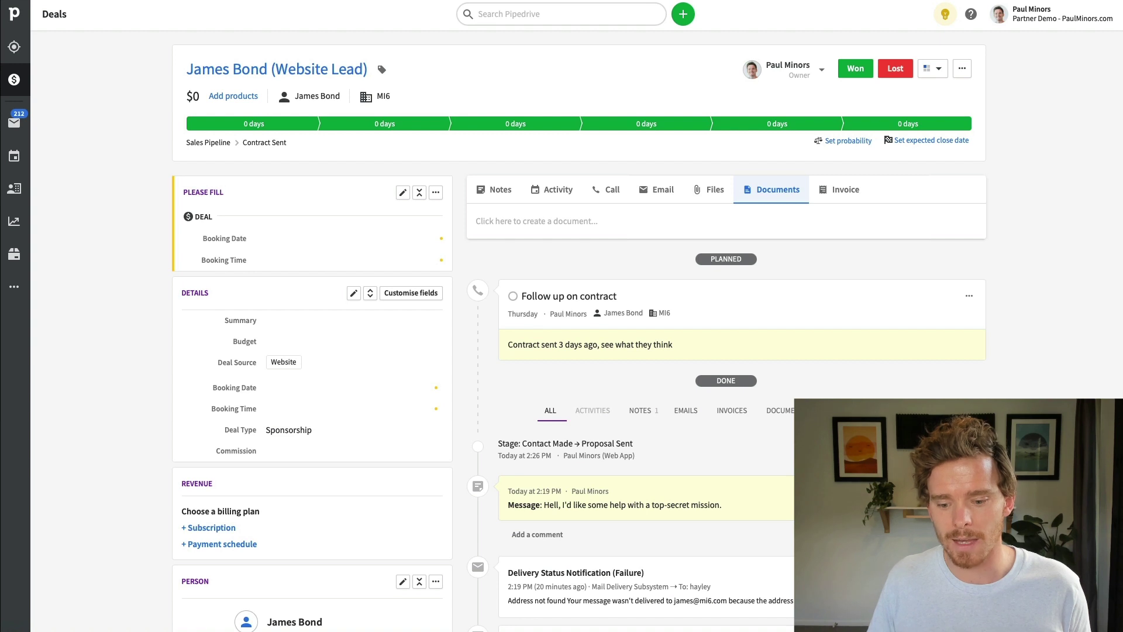
pyautogui.moveTo(534, 20); pyautogui.dragTo(544, 14)
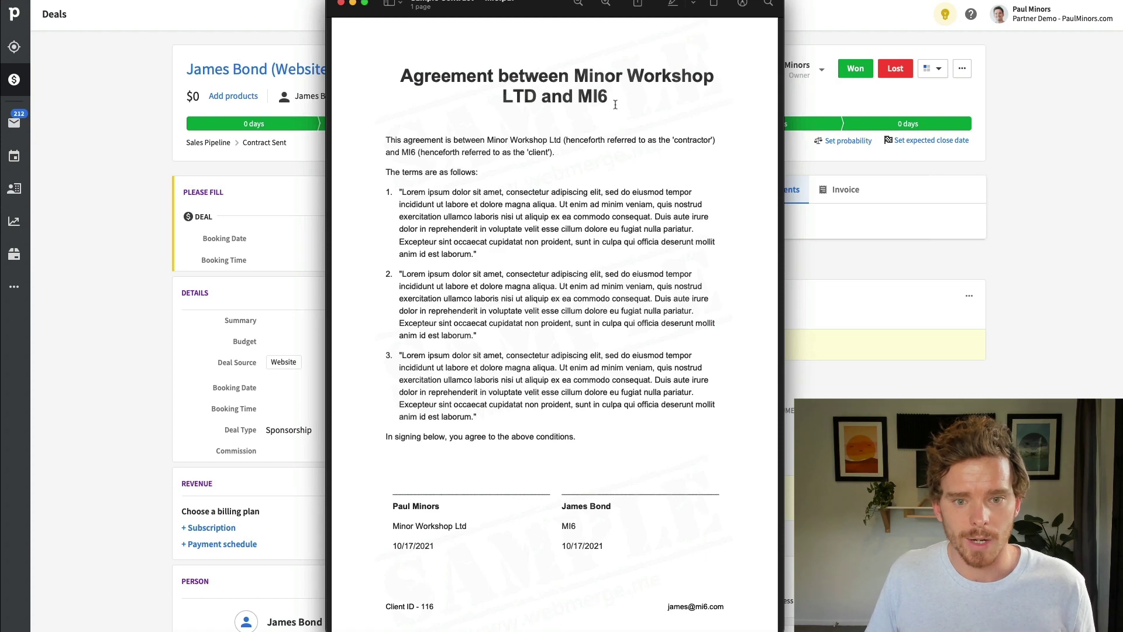
pyautogui.scroll(-2, 503, 214)
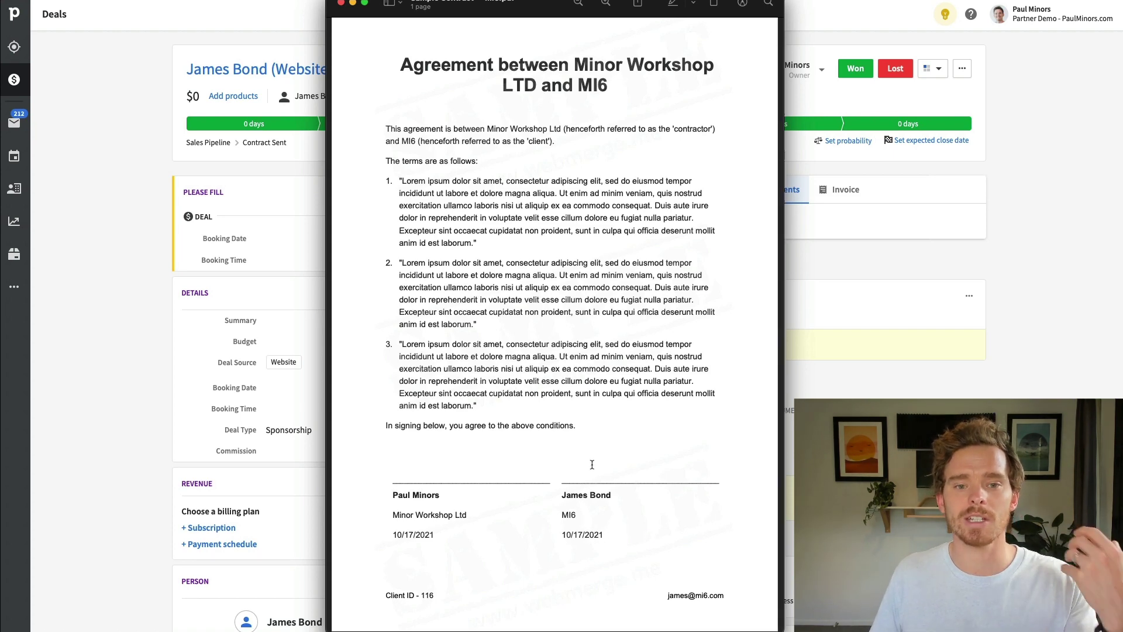
pyautogui.click(341, 3)
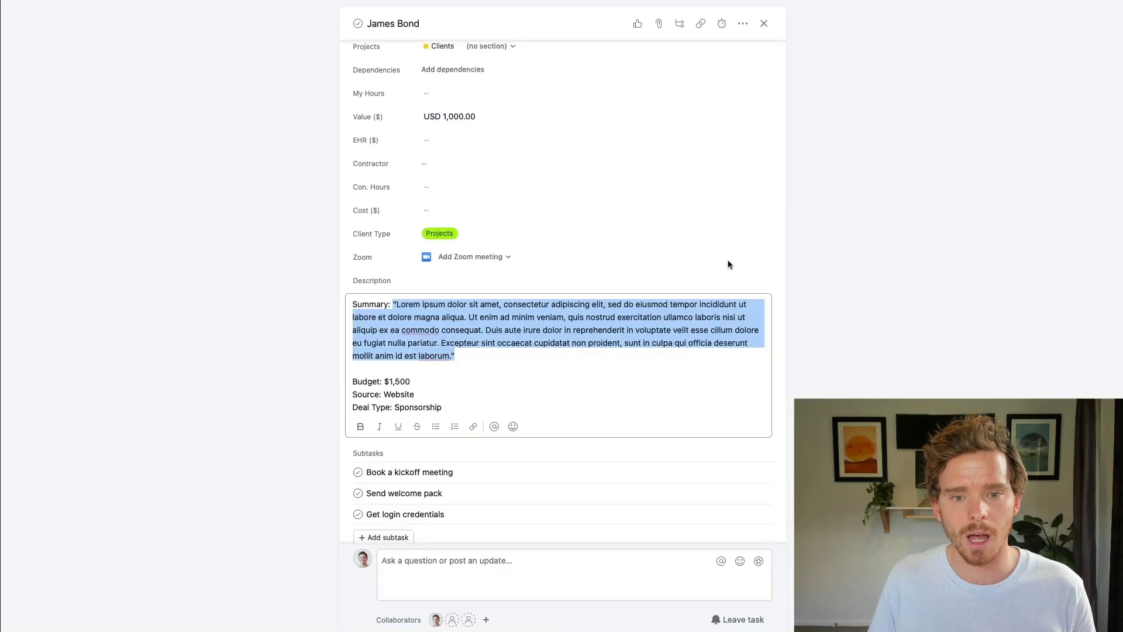
# Review the client task in Asana, checking its title and the amount in its Value ($) field.
pyautogui.click(652, 340)
pyautogui.scroll(3, 641, 350)
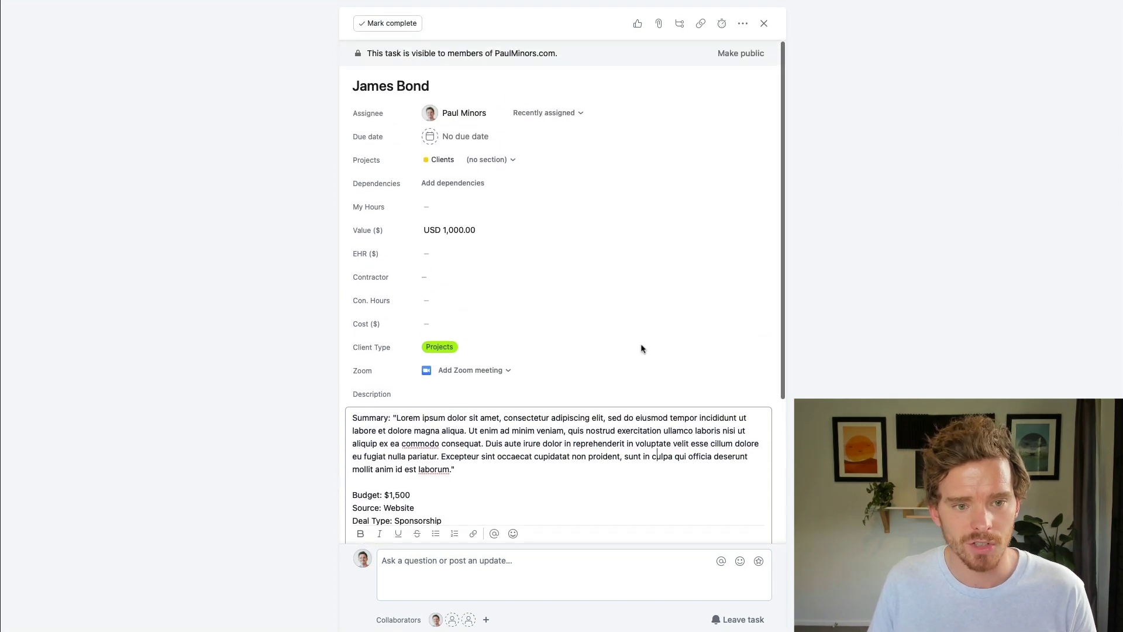
pyautogui.moveTo(438, 86); pyautogui.dragTo(347, 82)
pyautogui.scroll(-1, 560, 262)
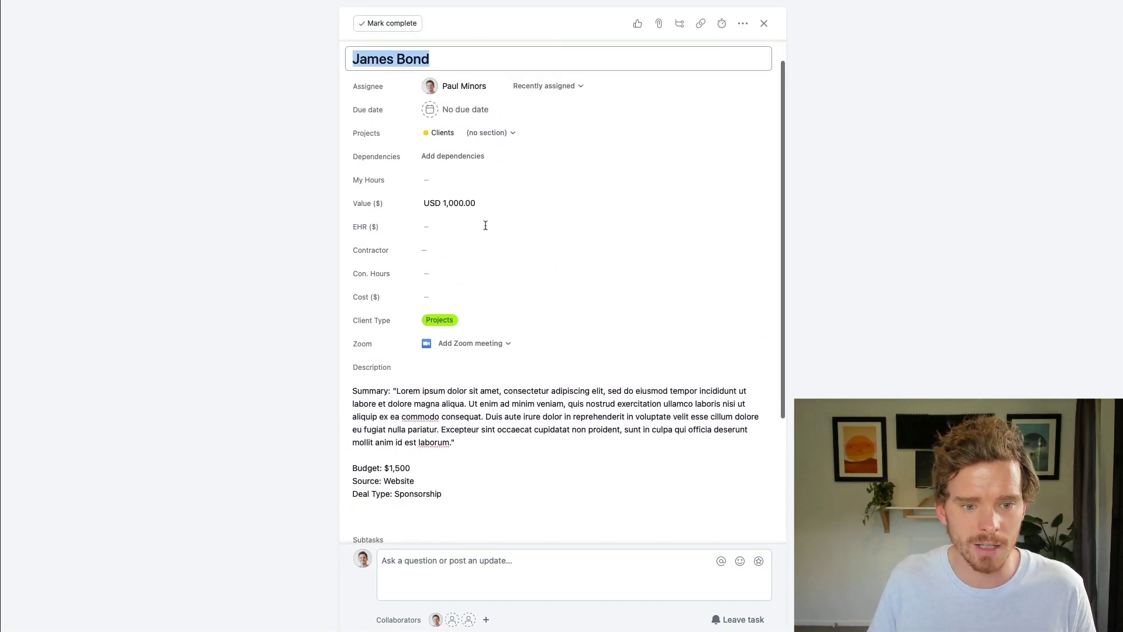
pyautogui.click(501, 204)
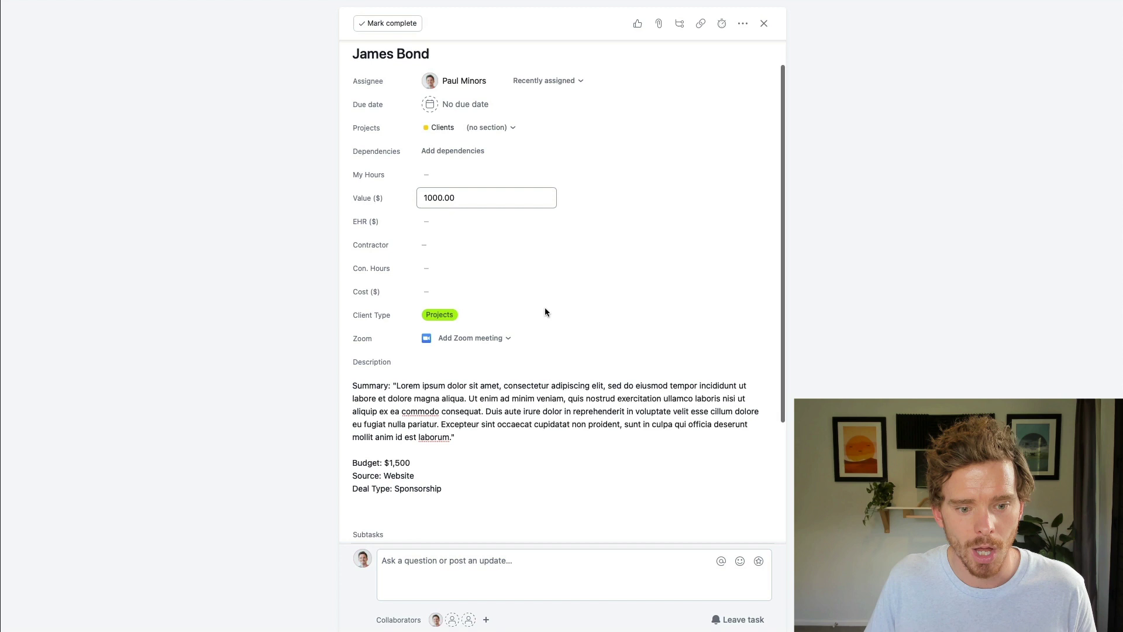
# Read the task description's summary, budget, source and deal type.
pyautogui.scroll(-3, 546, 311)
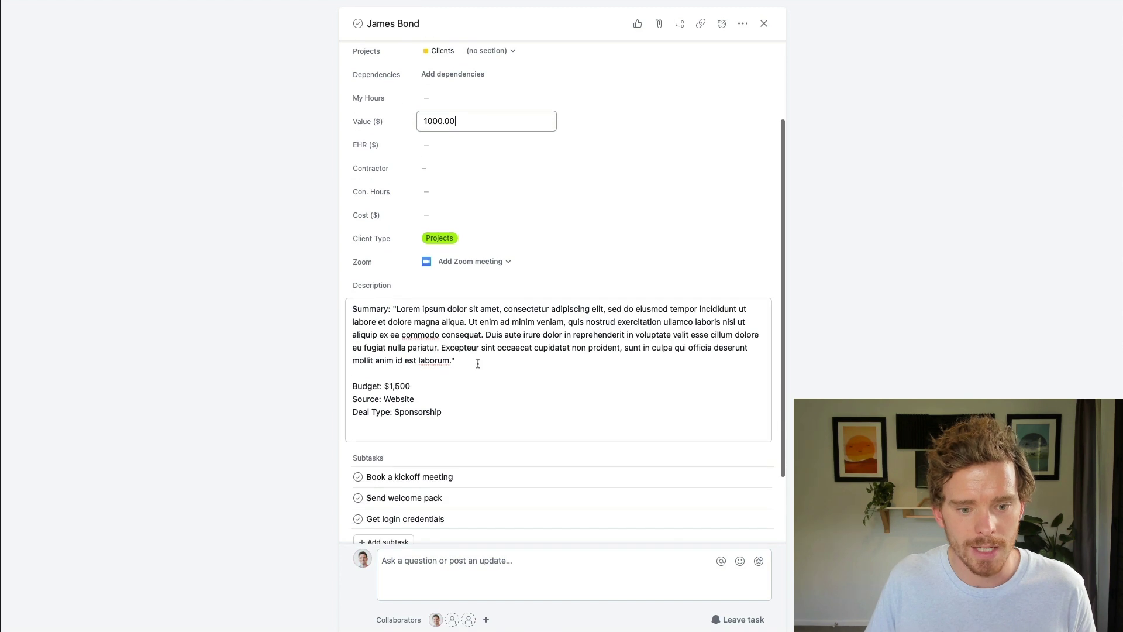
pyautogui.moveTo(477, 364); pyautogui.dragTo(352, 309)
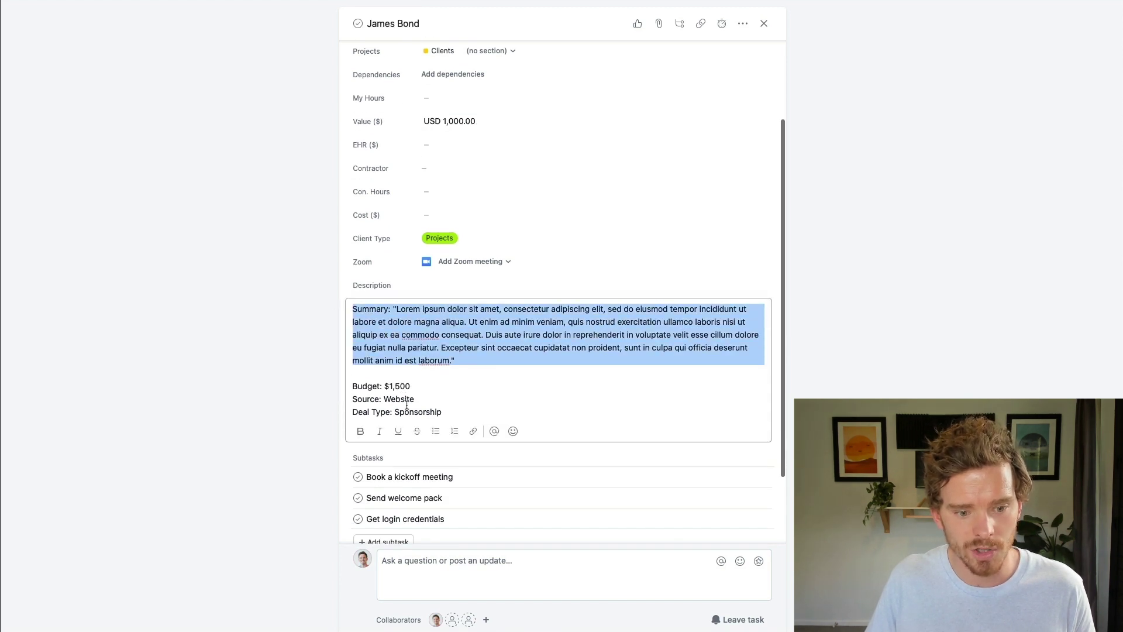
pyautogui.click(425, 412)
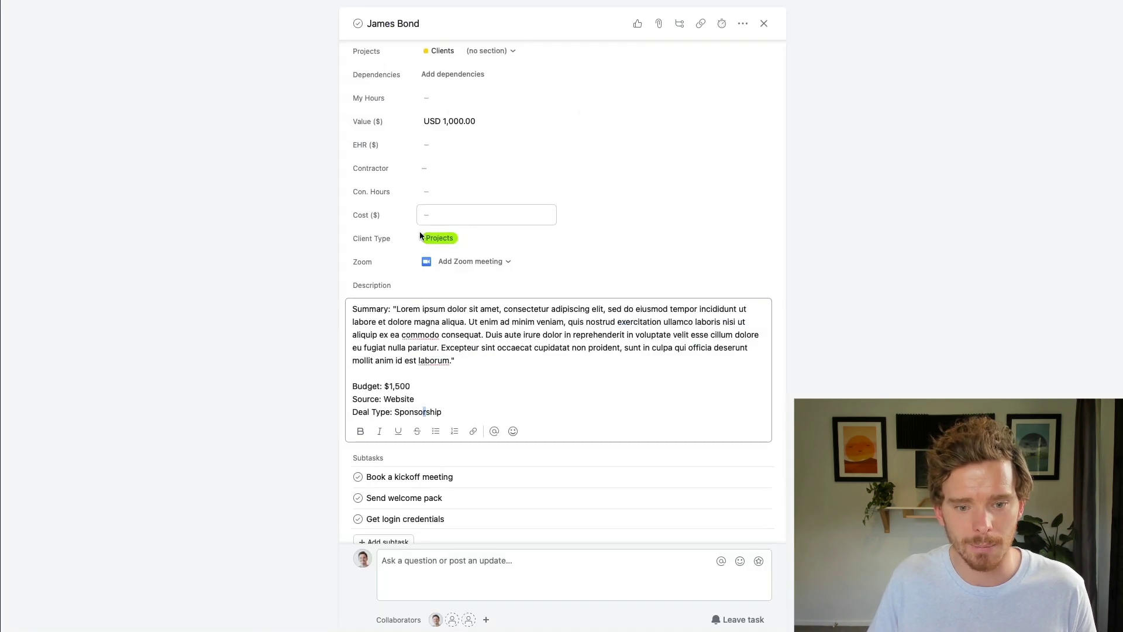
# Review the client task's onboarding subtasks and return to the task's main details.
pyautogui.scroll(-3, 504, 316)
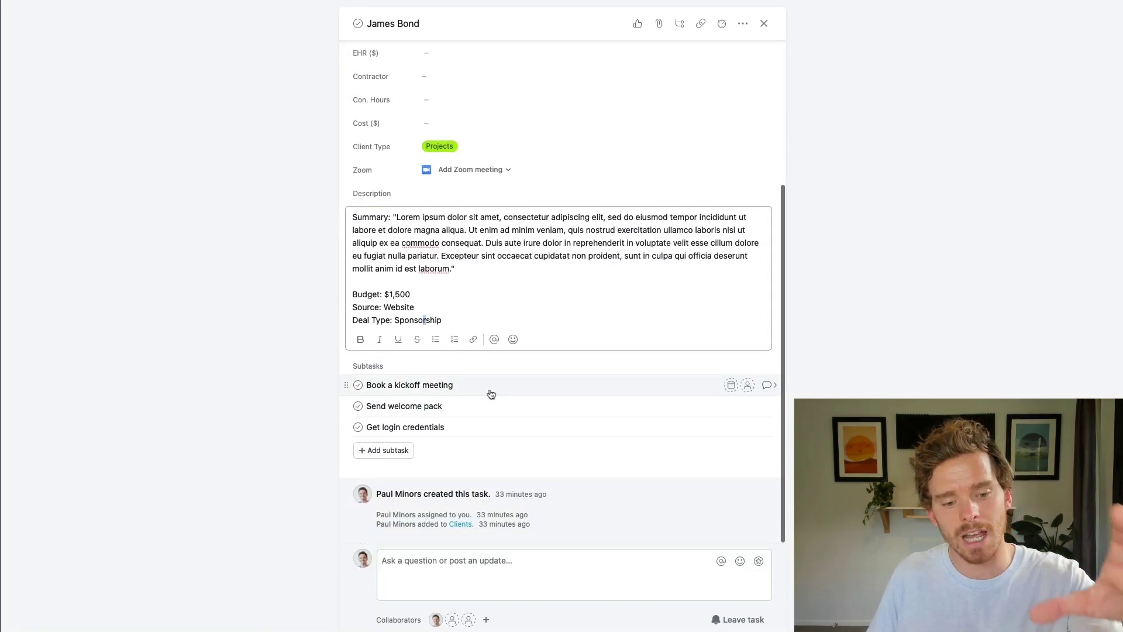
pyautogui.scroll(1, 486, 393)
pyautogui.scroll(2, 485, 393)
pyautogui.scroll(-2, 468, 375)
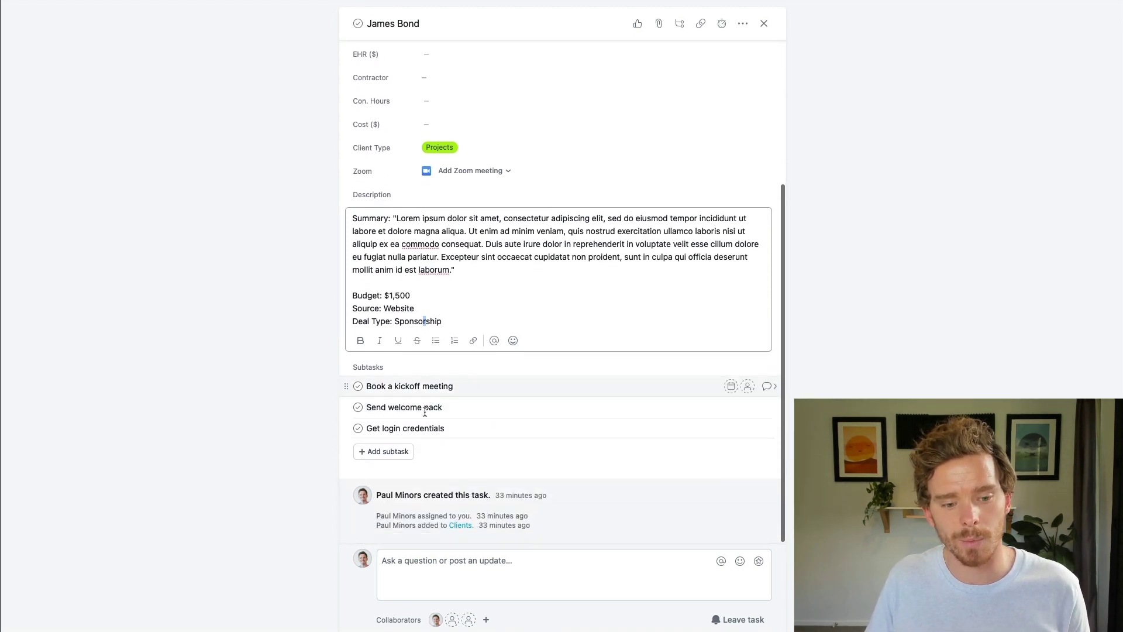
pyautogui.scroll(2, 527, 371)
pyautogui.scroll(5, 533, 372)
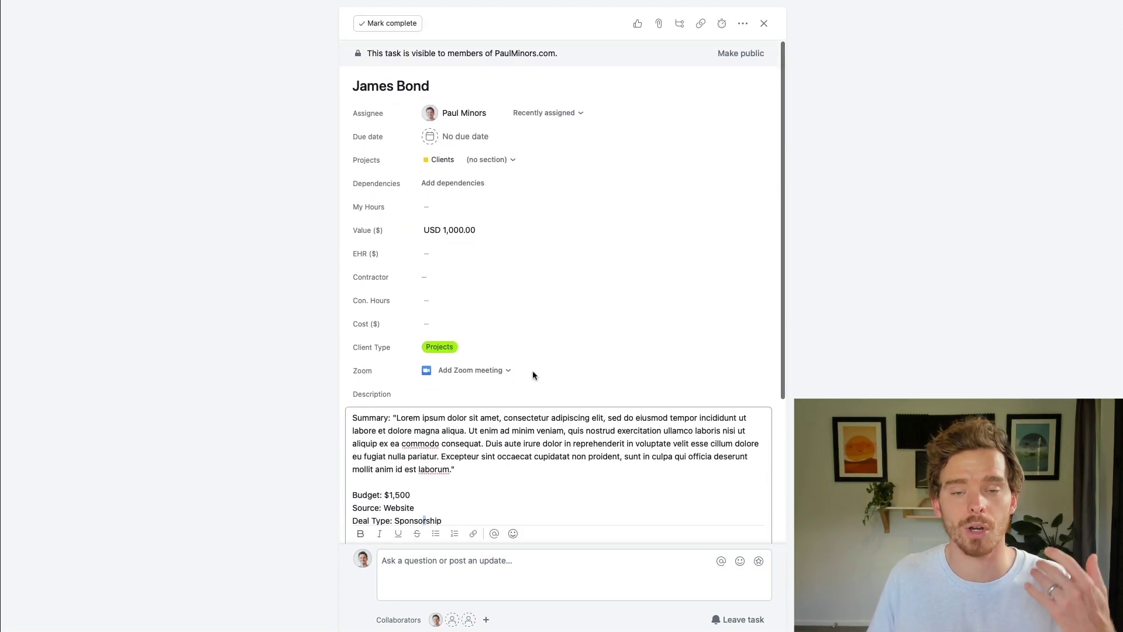